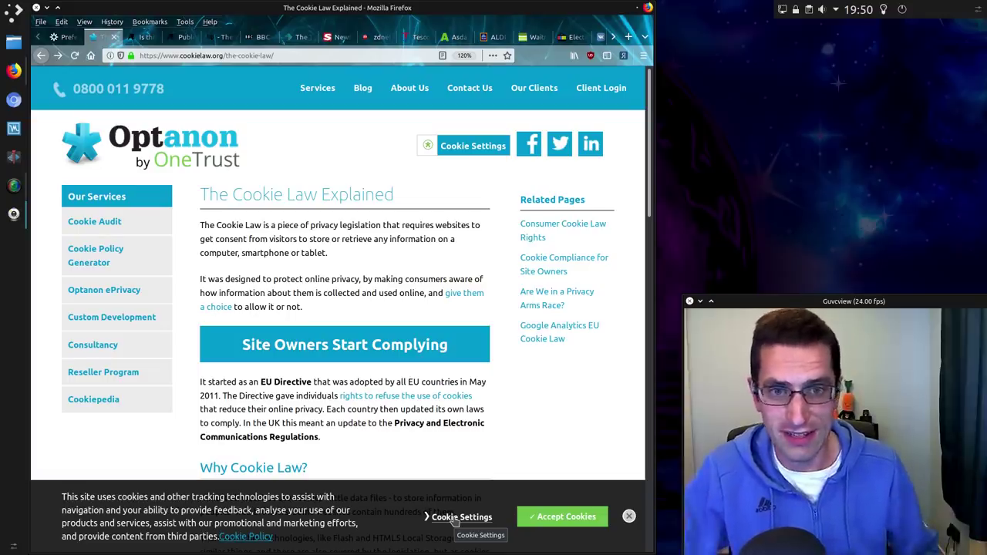
# Step: Maximise Firefox so the cookielaw.org 'The Cookie Law Explained' page fills the screen
pyautogui.press('super+Up')
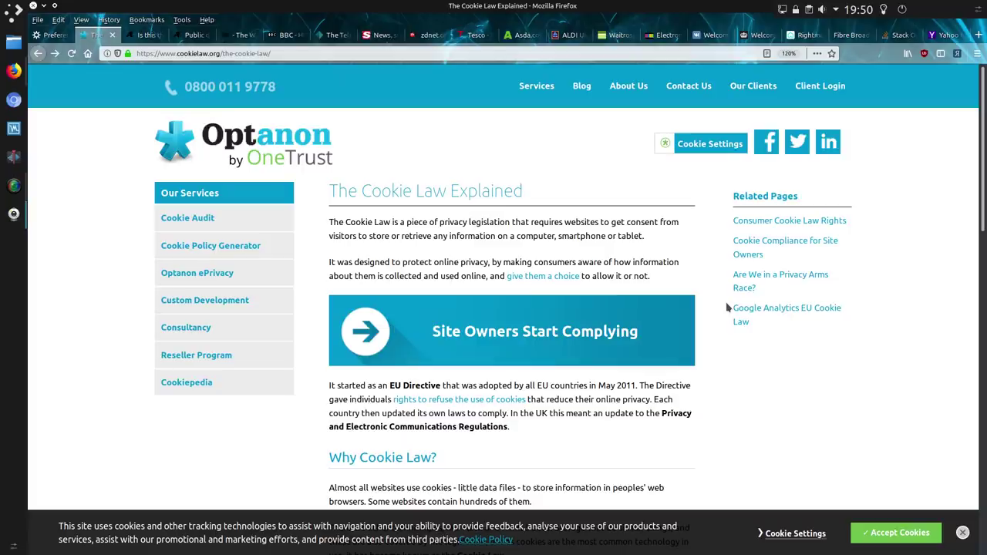
# Step: Scroll down the cookielaw.org Cookie Law Explained page, leaving its consent banner unaccepted
pyautogui.scroll(-3, 733, 311)
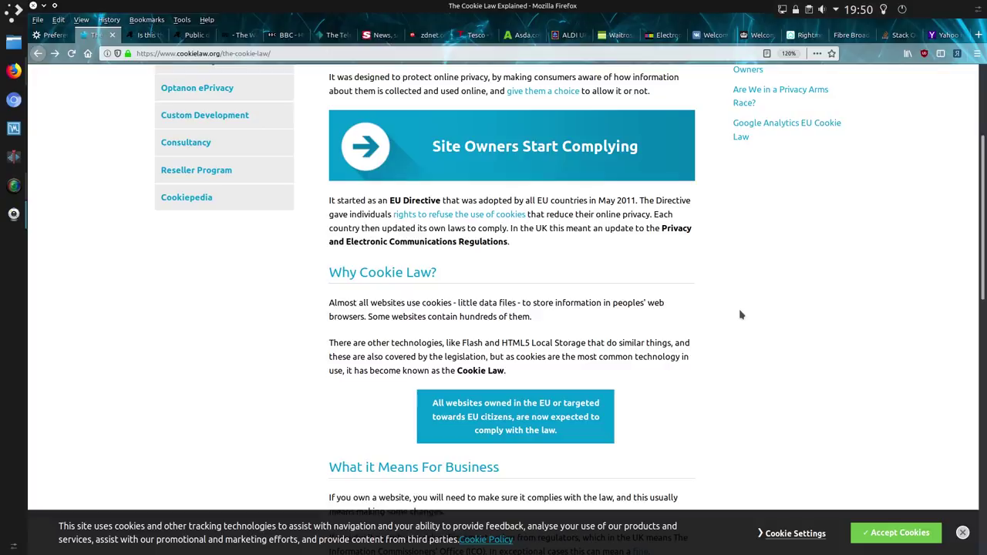
# Step: Read down The Register's cookie-wall article, then switch to the Washington Post Free/Basic/Premium consent page
pyautogui.hotkey('ctrl', 'Tab')
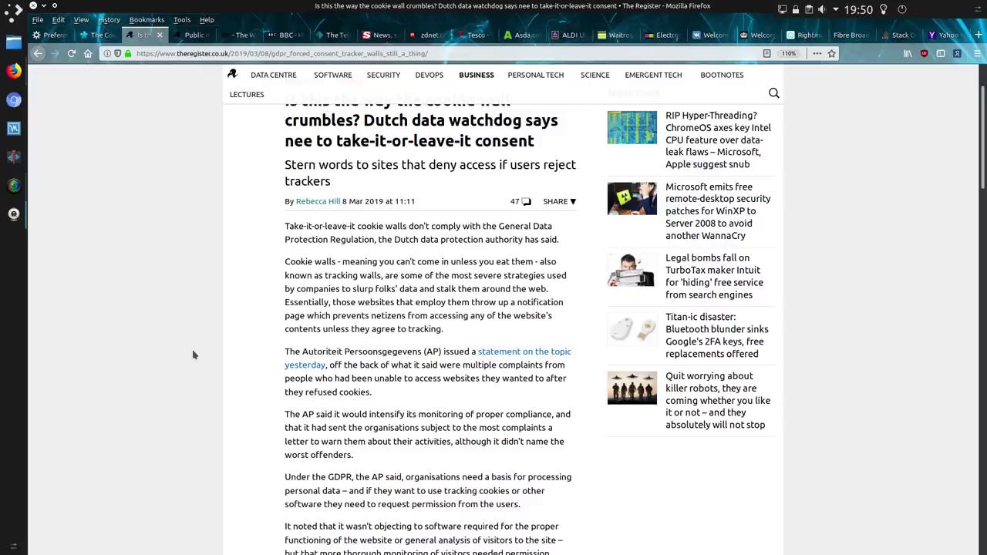
pyautogui.scroll(-5, 193, 355)
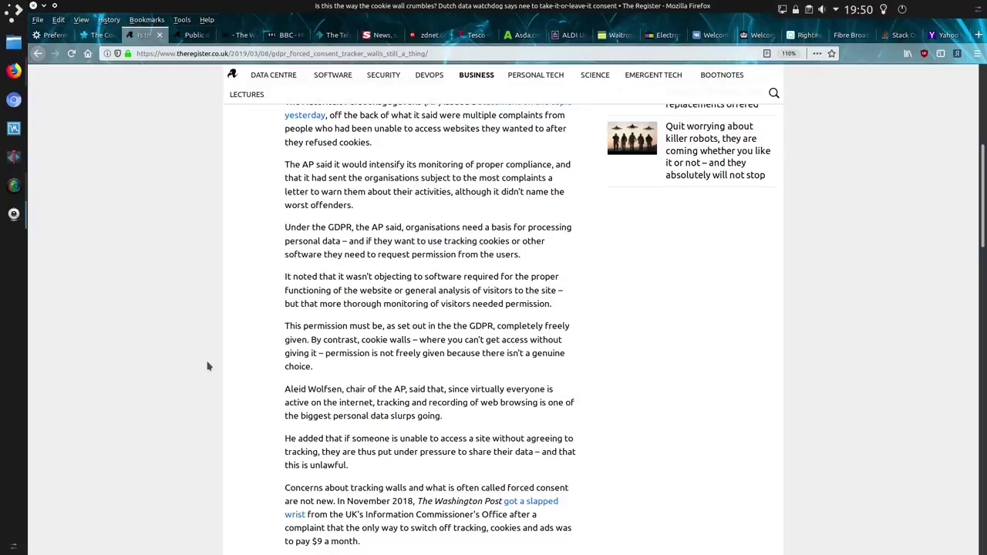
pyautogui.scroll(-3, 207, 367)
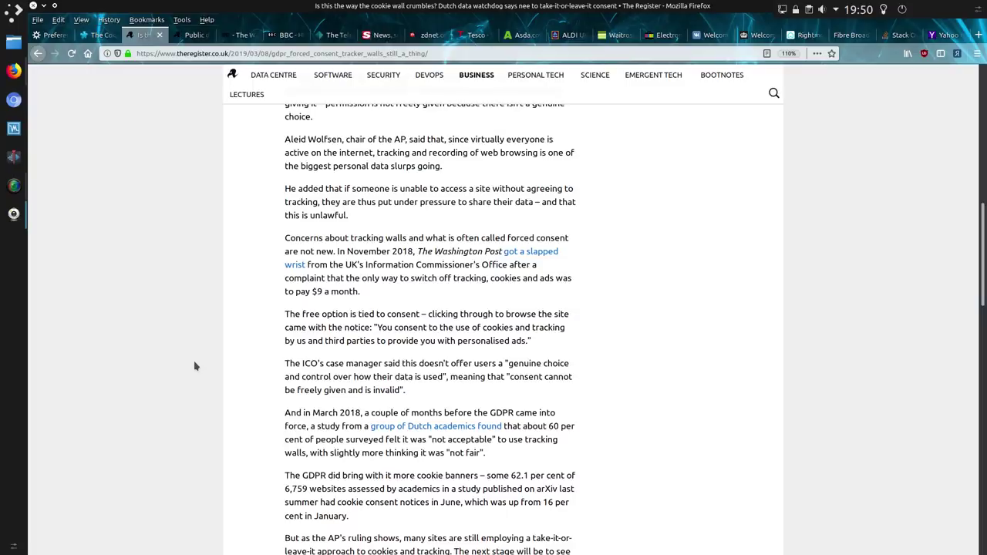
pyautogui.hotkey('ctrl', 'Tab')
pyautogui.hotkey('ctrl', 'Tab')
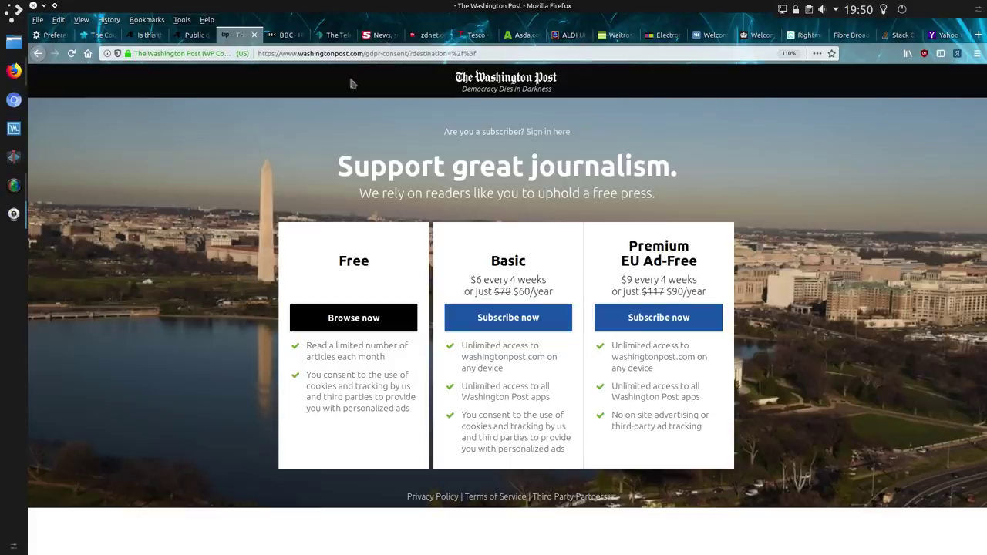
# Step: Show the Preferences tab with Firefox's Privacy & Security settings
pyautogui.click(47, 37)
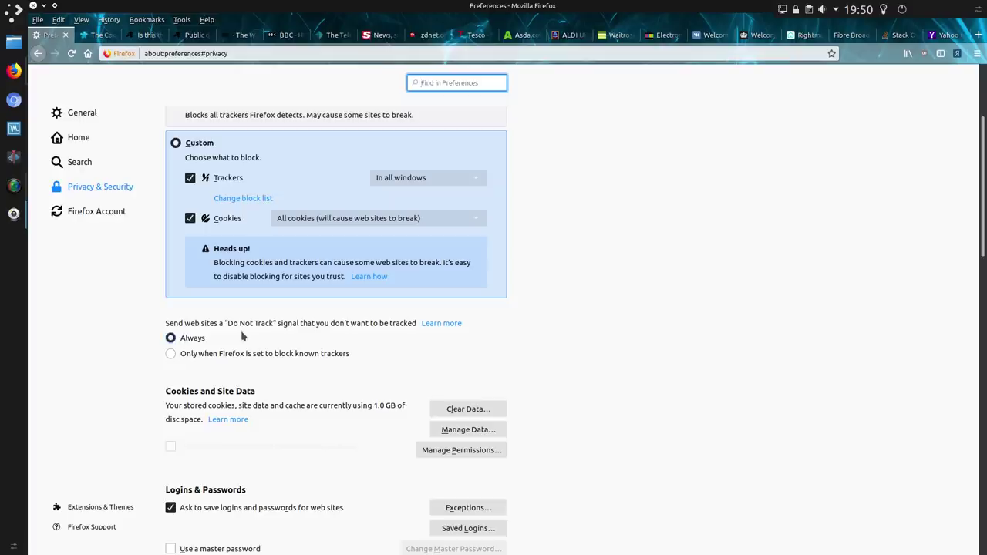
# Step: Scroll the cookie and history preferences, then go via the Washington Post tab to the BBC homepage
pyautogui.scroll(-3, 295, 348)
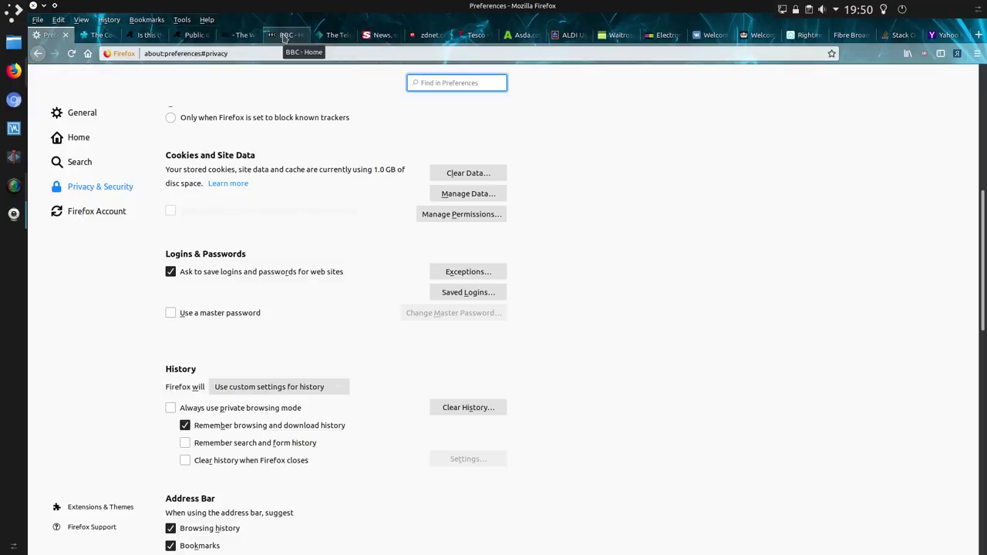
pyautogui.click(233, 36)
pyautogui.click(286, 35)
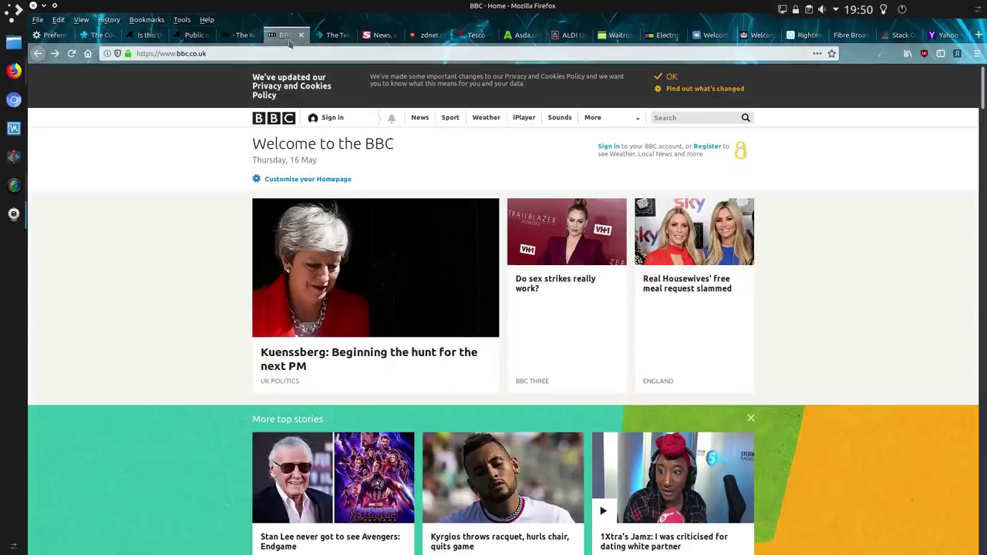
# Step: Follow the BBC 'Find out what's changed' notice to its pages on controlling and changing cookie settings
pyautogui.click(691, 90)
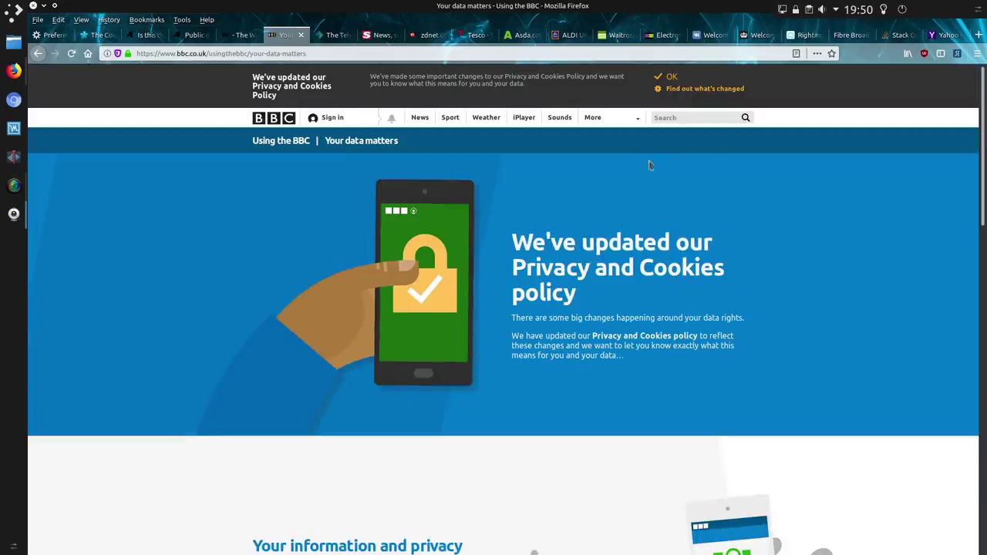
pyautogui.scroll(-10, 617, 230)
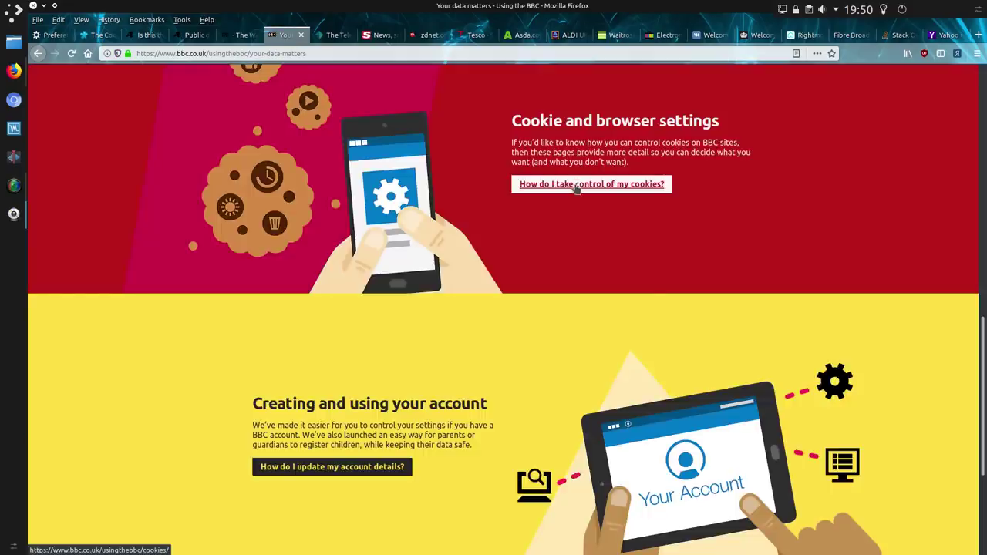
pyautogui.click(577, 185)
pyautogui.scroll(-3, 522, 304)
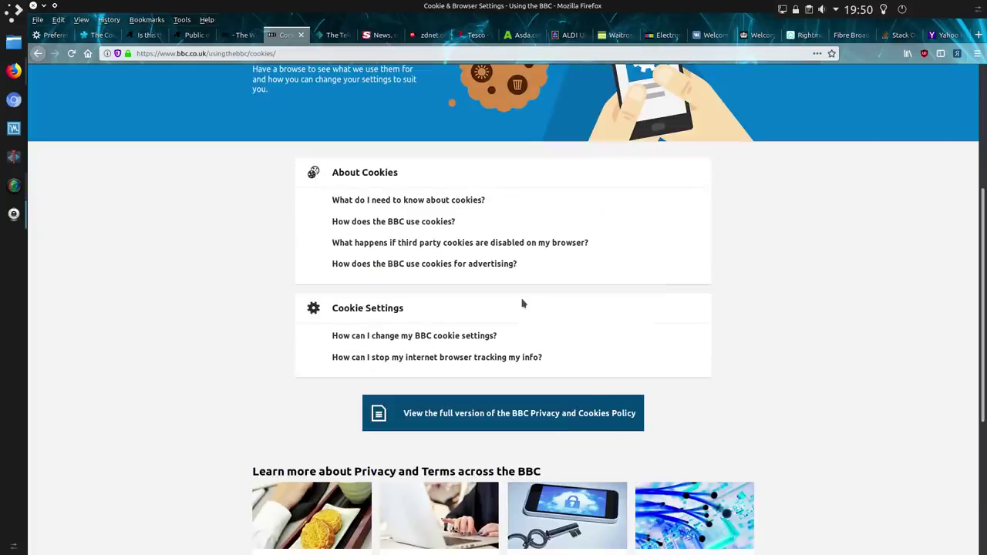
pyautogui.click(374, 321)
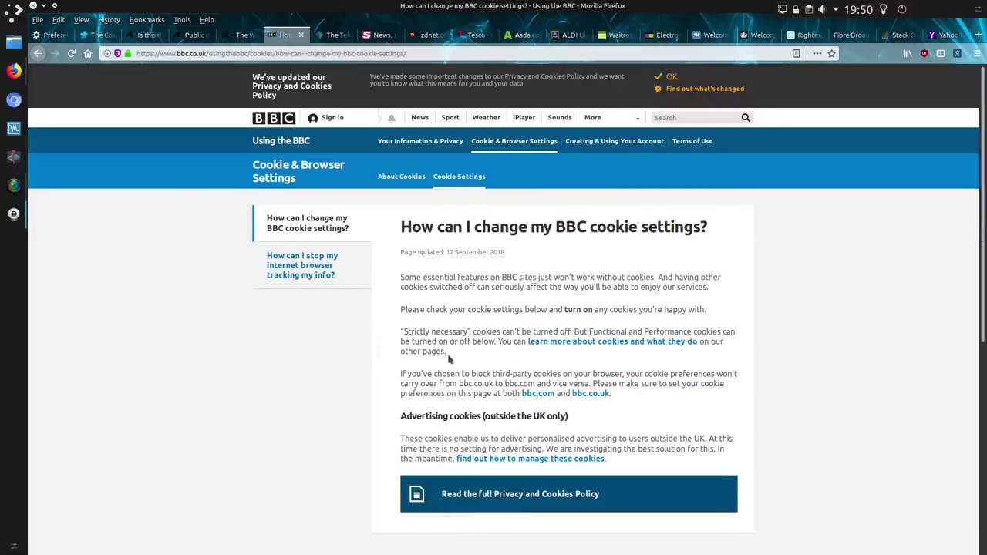
pyautogui.scroll(-5, 449, 359)
# Step: Open the full BBC Privacy and Cookies Policy and scroll through it
pyautogui.click(514, 185)
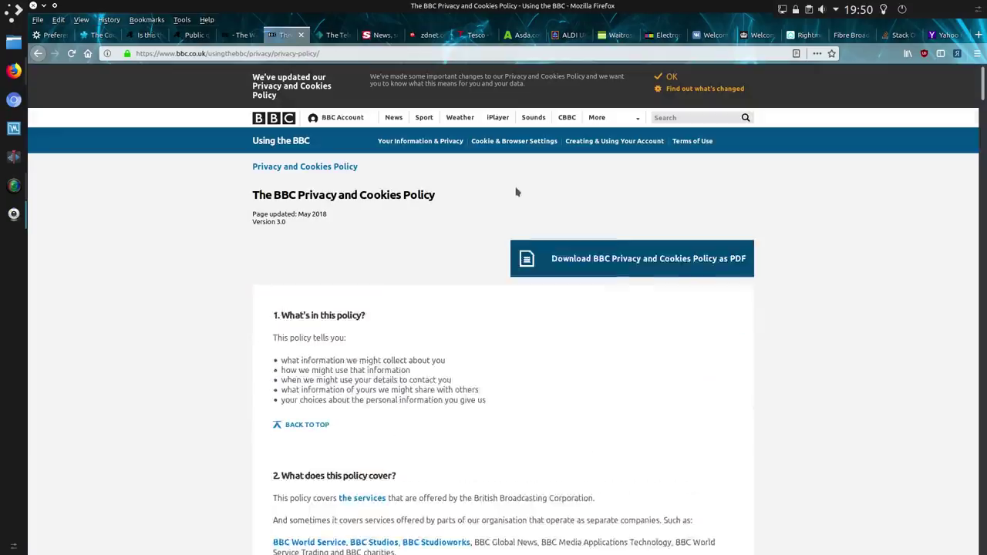
pyautogui.scroll(-3, 469, 364)
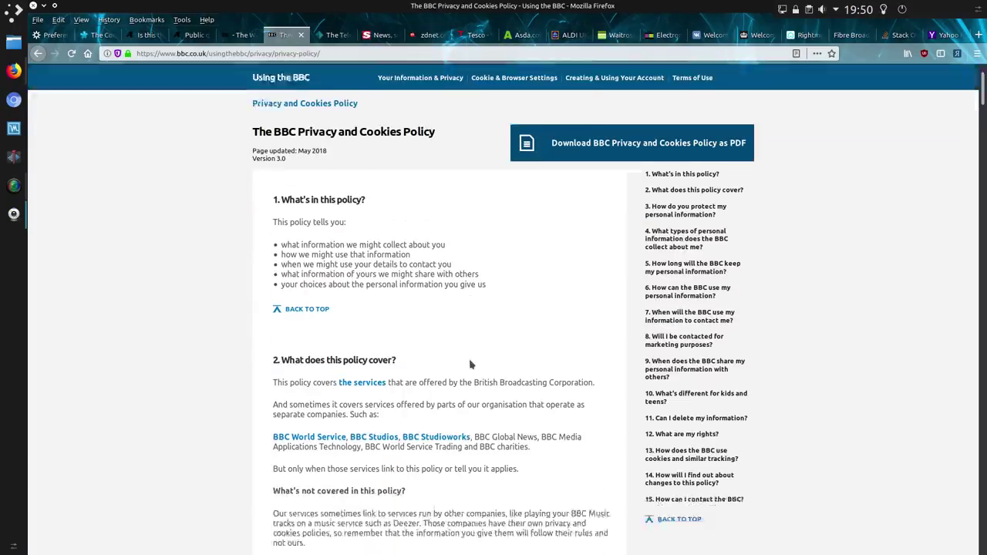
pyautogui.scroll(-5, 432, 340)
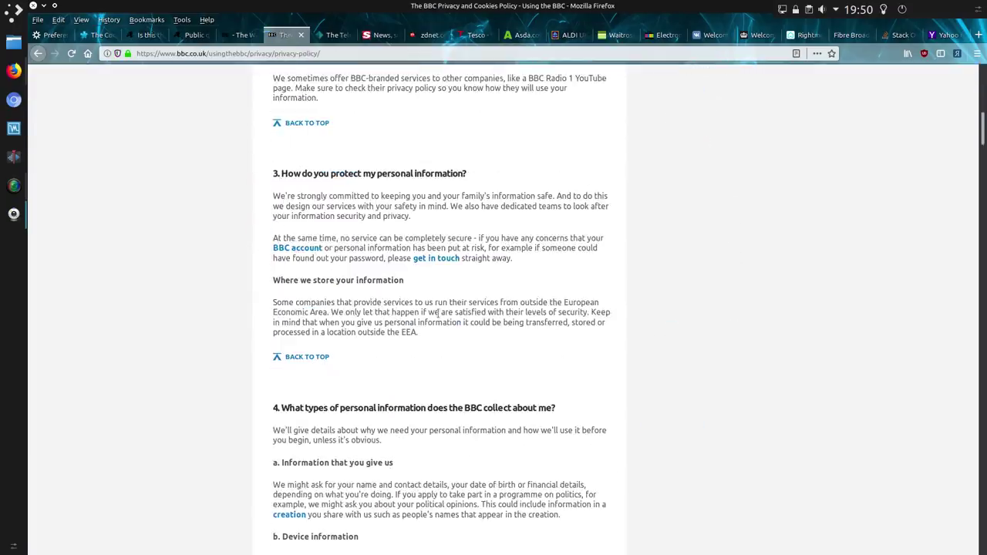
pyautogui.scroll(-12, 438, 312)
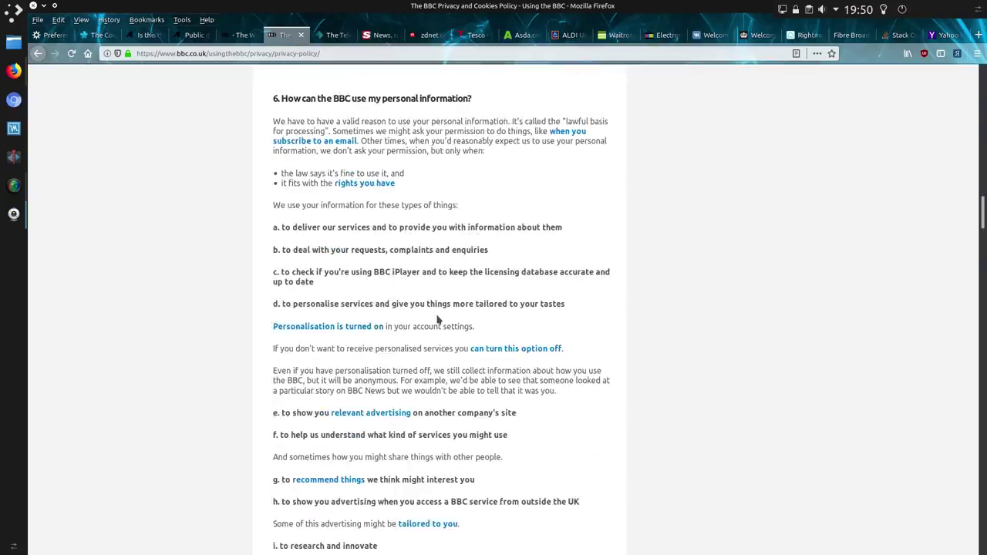
pyautogui.scroll(-15, 438, 318)
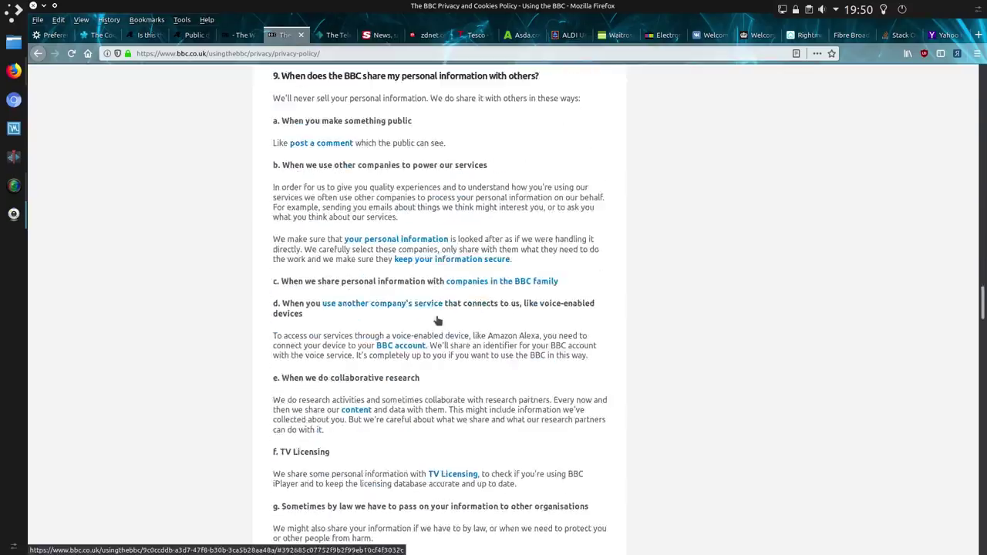
pyautogui.scroll(-15, 437, 320)
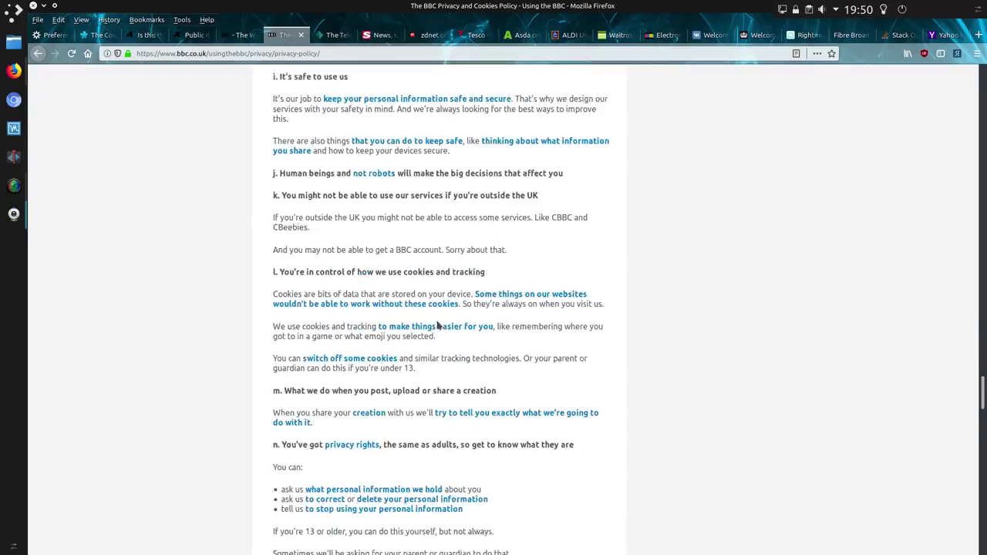
pyautogui.scroll(-4, 437, 326)
pyautogui.scroll(-6, 437, 326)
# Step: Read 'What do I need to know about cookies?' and its Strictly necessary section, then go back and switch to the Telegraph
pyautogui.click(513, 308)
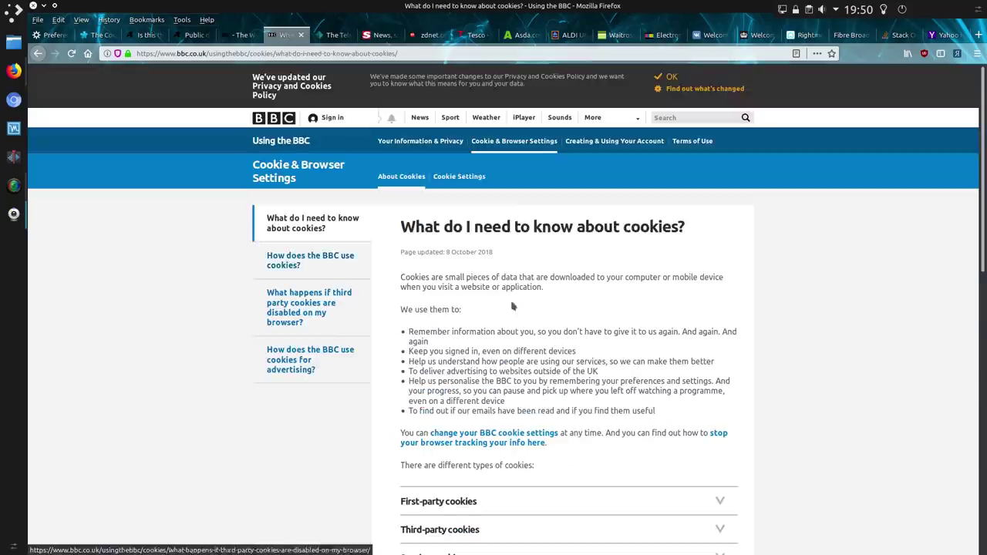
pyautogui.scroll(-4, 536, 304)
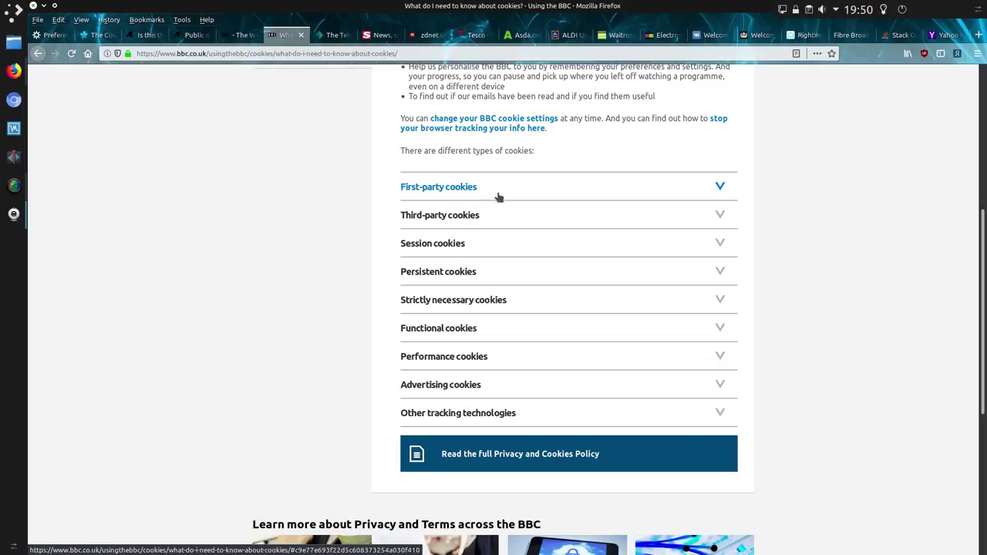
pyautogui.scroll(-3, 498, 193)
pyautogui.scroll(2, 506, 240)
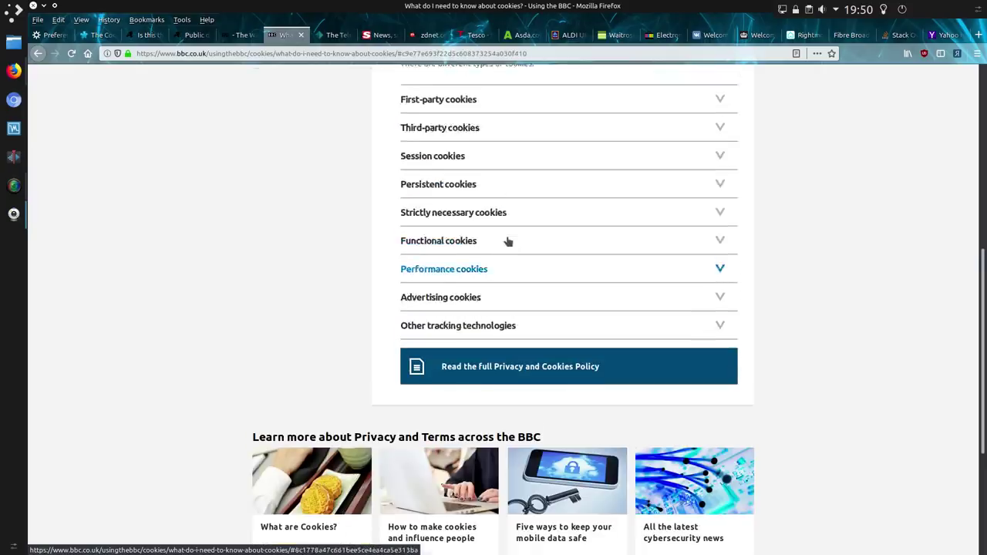
pyautogui.scroll(-3, 463, 171)
pyautogui.click(461, 179)
pyautogui.hotkey('alt', 'Left')
pyautogui.scroll(-4, 484, 343)
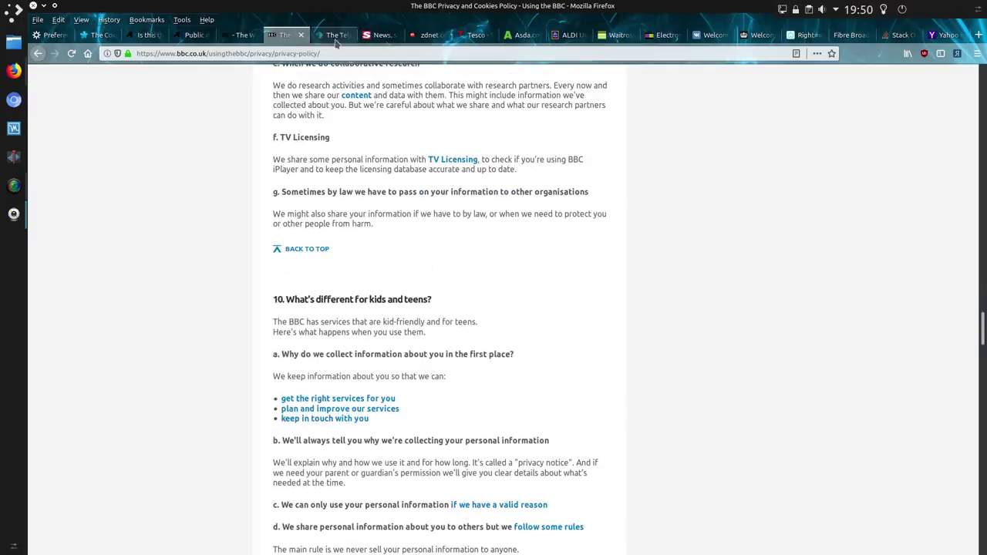
pyautogui.click(337, 36)
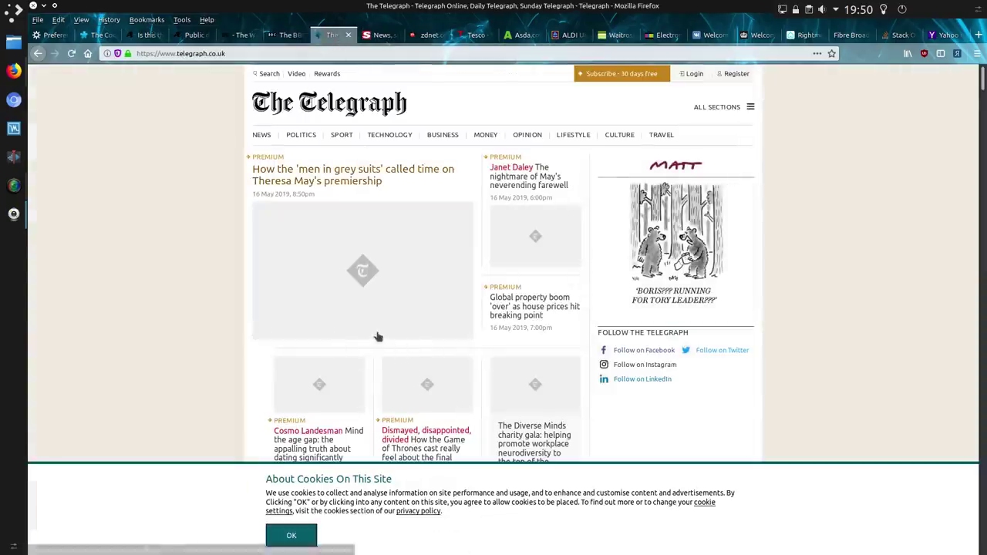
# Step: Use Opt Out All in the Telegraph's cookie settings, close the panel, and switch to The Sun
pyautogui.click(707, 503)
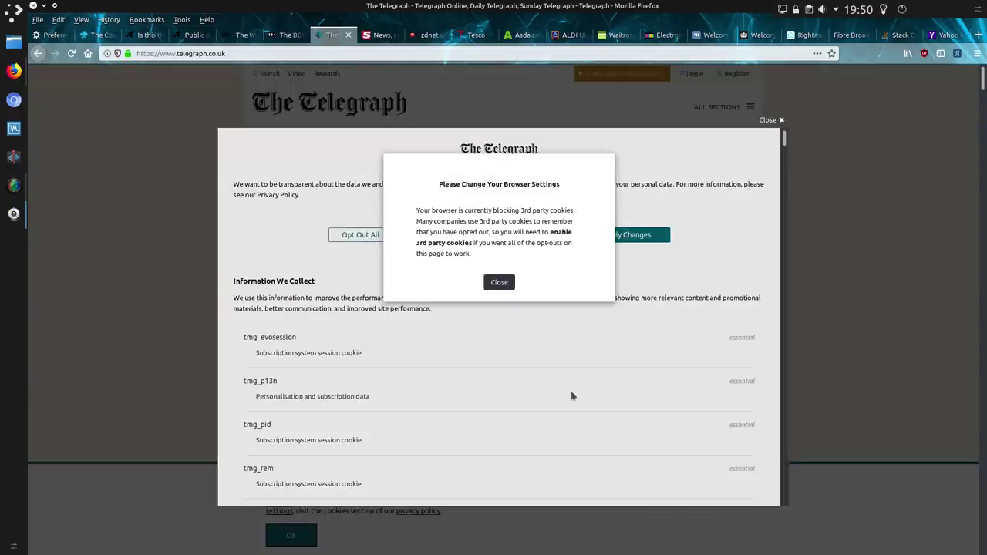
pyautogui.click(497, 283)
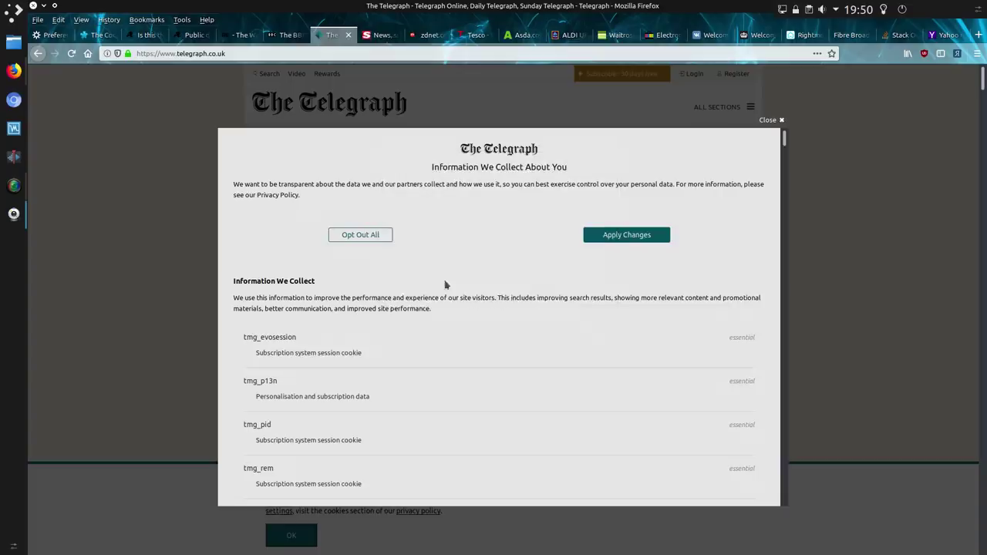
pyautogui.click(367, 239)
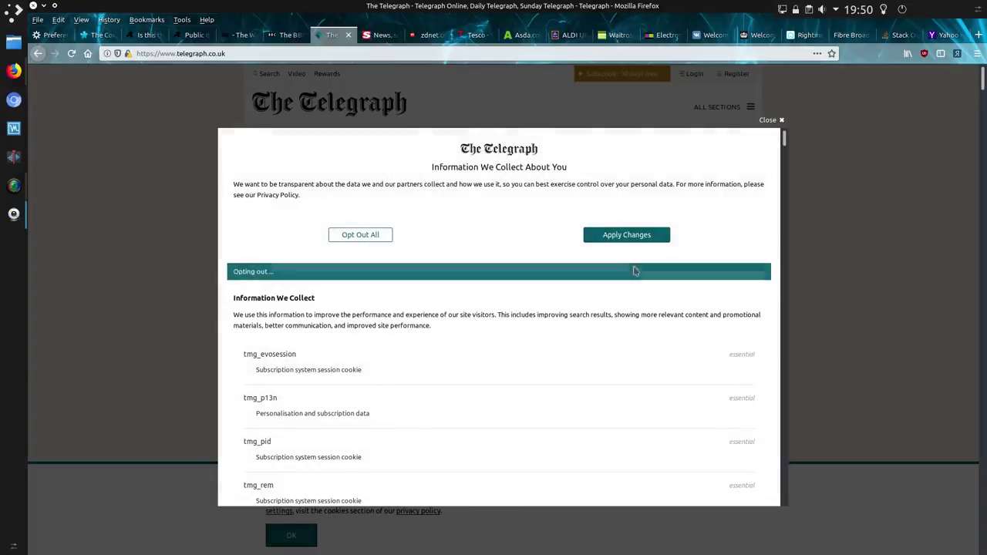
pyautogui.scroll(-5, 414, 344)
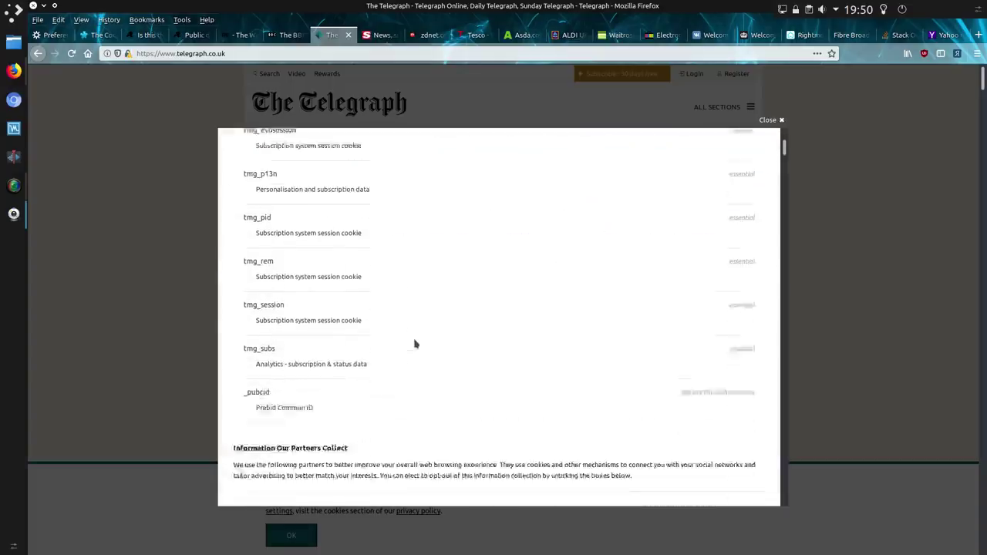
pyautogui.scroll(-5, 416, 344)
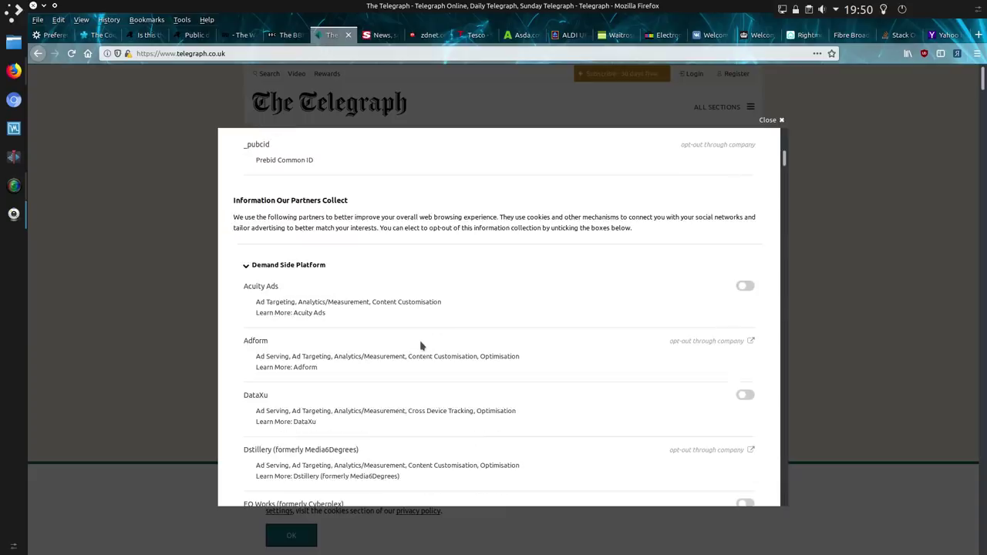
pyautogui.click(779, 120)
pyautogui.click(366, 36)
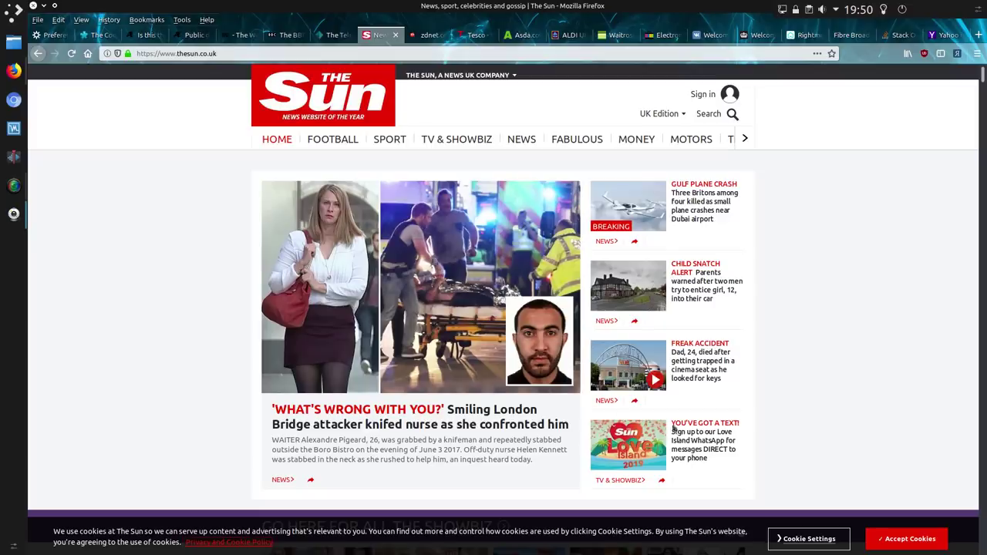
# Step: Open The Sun's cookie settings and read each category, from Strictly Necessary to Personalisation
pyautogui.click(806, 538)
pyautogui.click(391, 258)
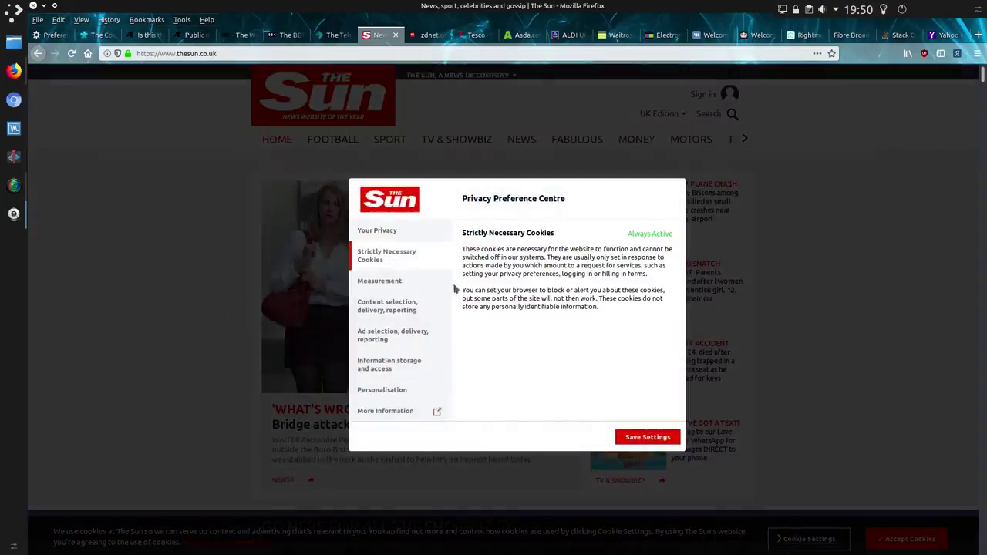
pyautogui.click(379, 282)
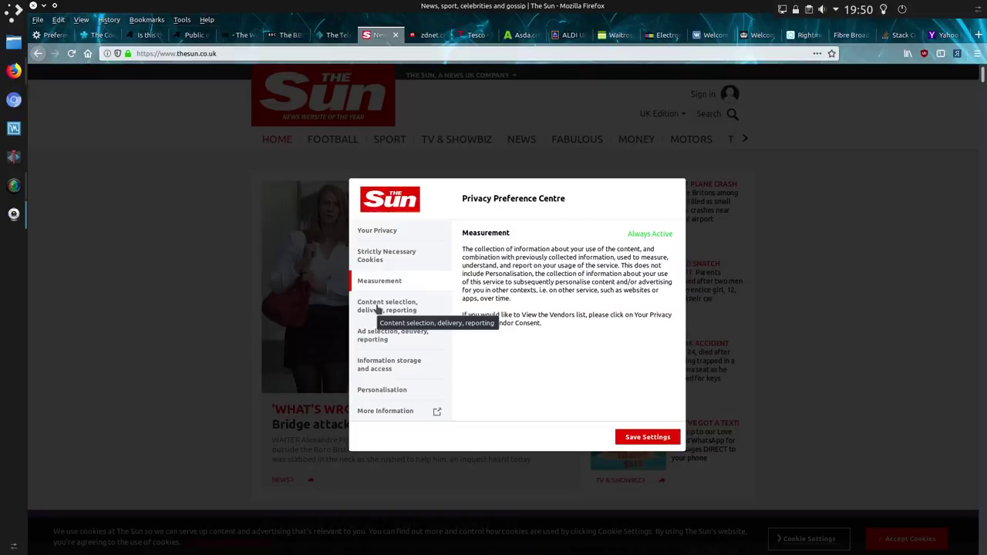
pyautogui.click(377, 309)
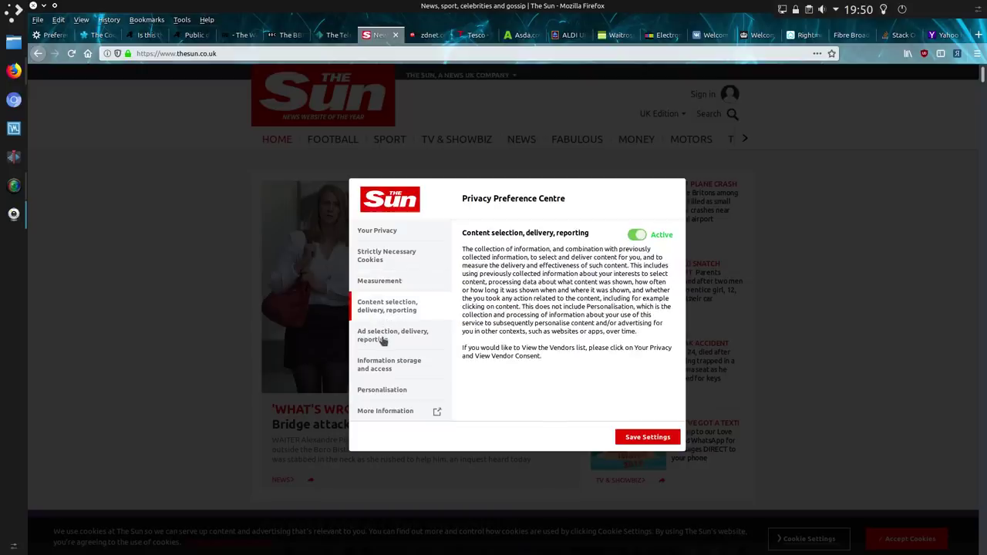
pyautogui.click(384, 341)
pyautogui.click(383, 364)
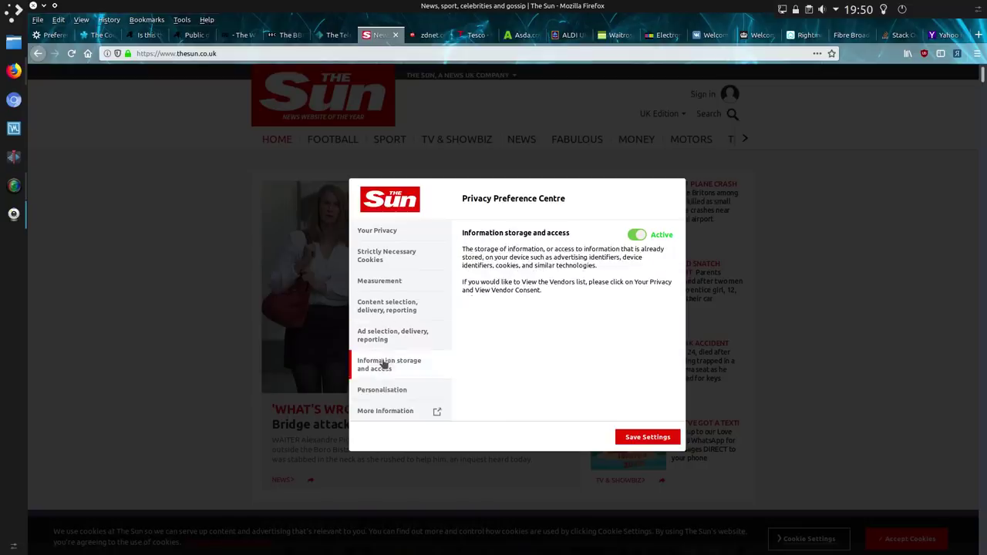
pyautogui.click(382, 390)
# Step: Set Personalisation and Information storage and access to Inactive, then move on to ZDNet
pyautogui.scroll(-3, 382, 390)
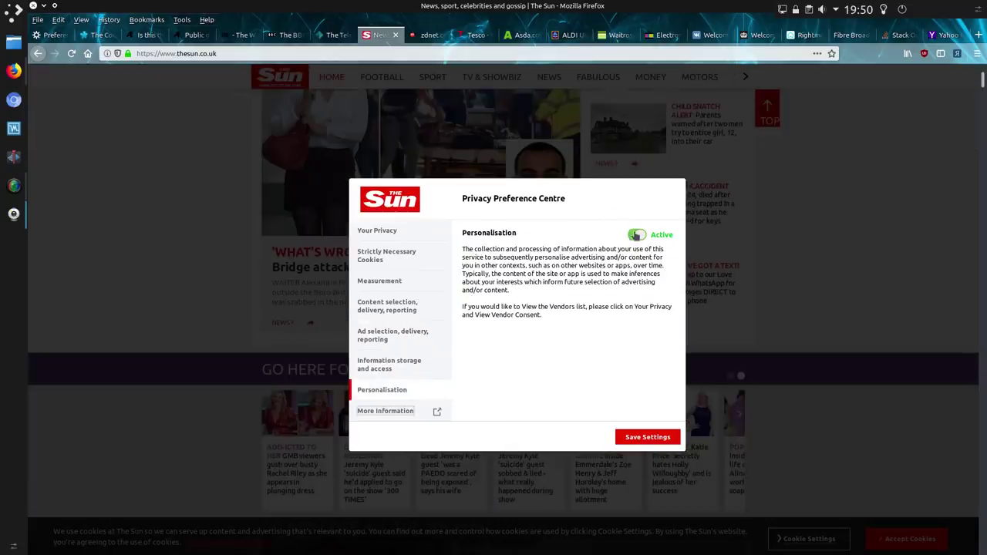
pyautogui.click(635, 236)
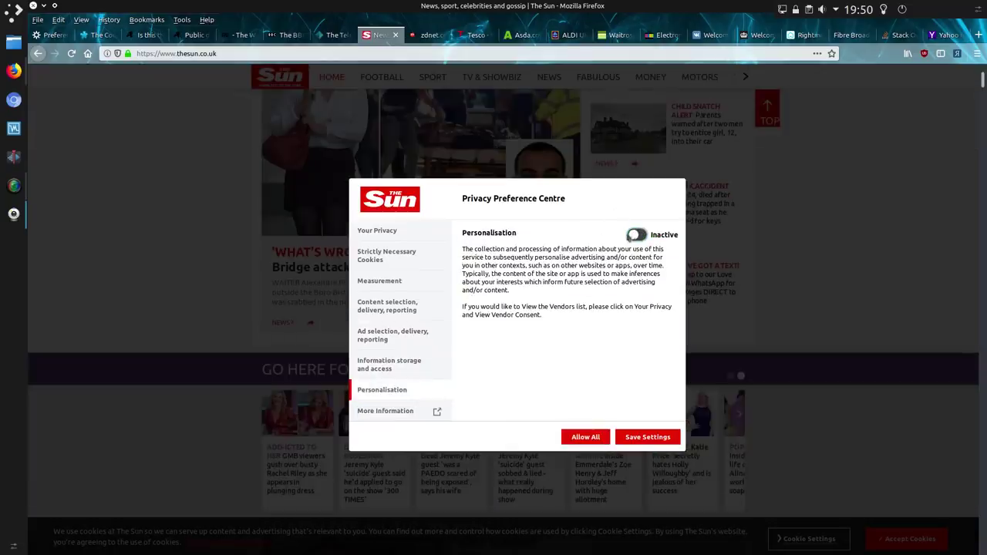
pyautogui.click(401, 367)
pyautogui.click(636, 235)
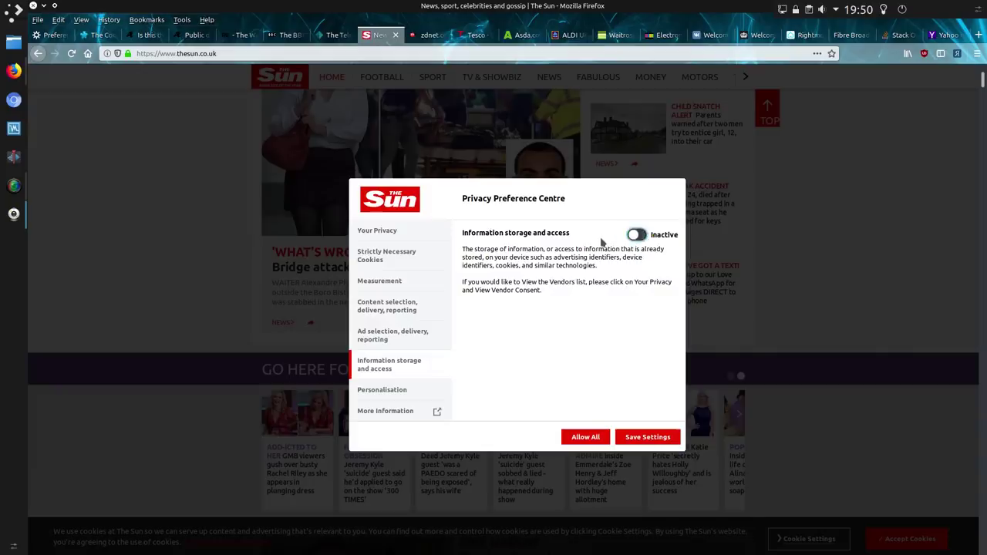
pyautogui.hotkey('ctrl', 'Tab')
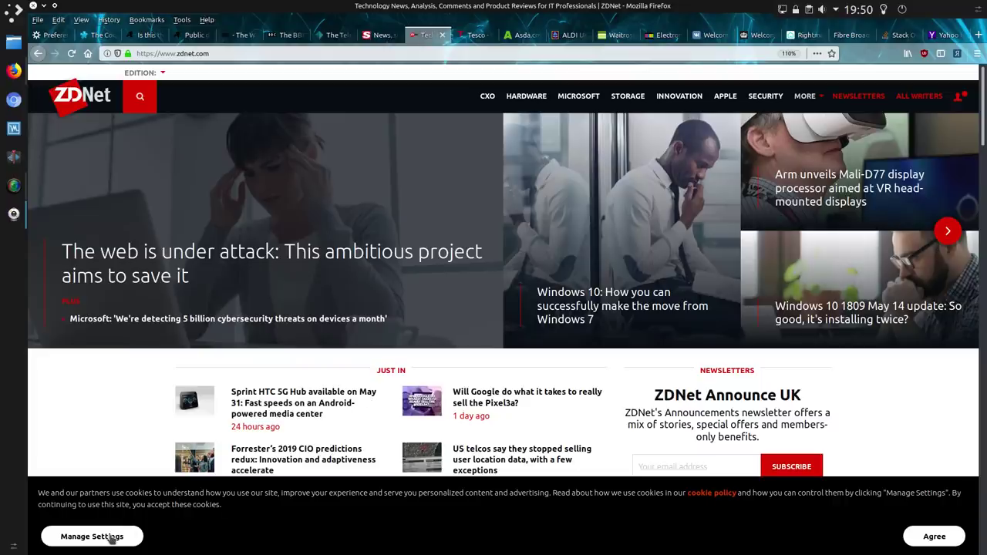
pyautogui.scroll(-6, 154, 416)
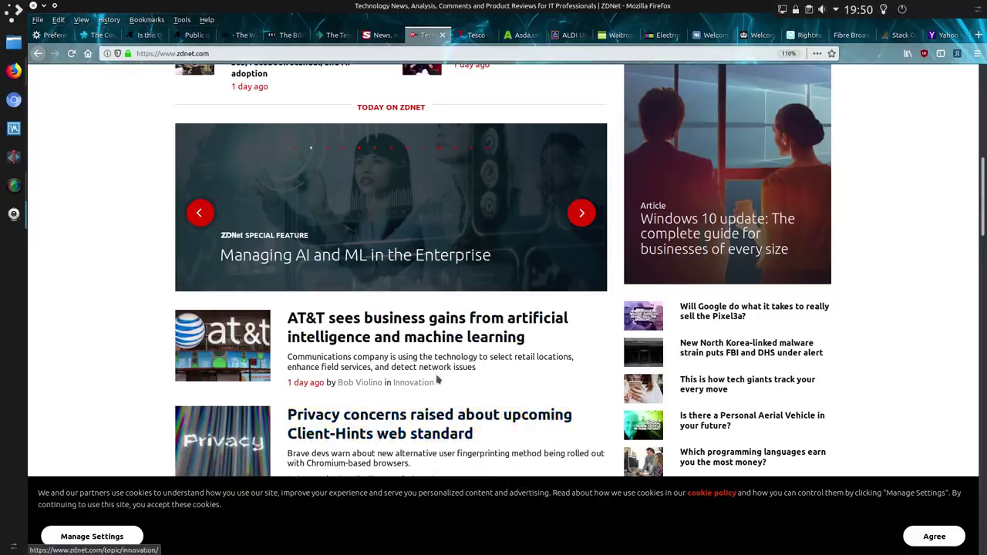
pyautogui.scroll(-3, 437, 381)
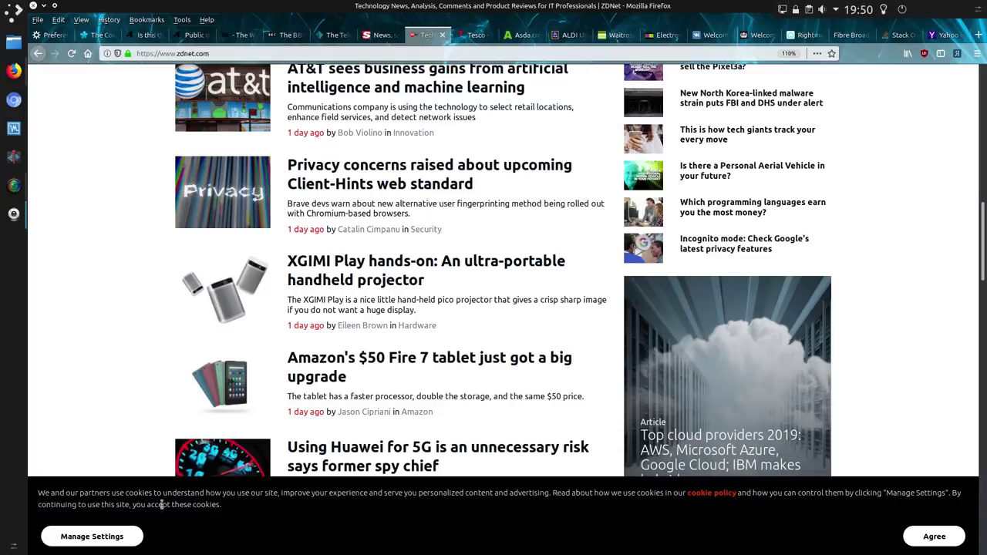
# Step: Opt out of all third-party cookies in ZDNet's Manage Settings, then switch to the Tesco tab
pyautogui.click(105, 536)
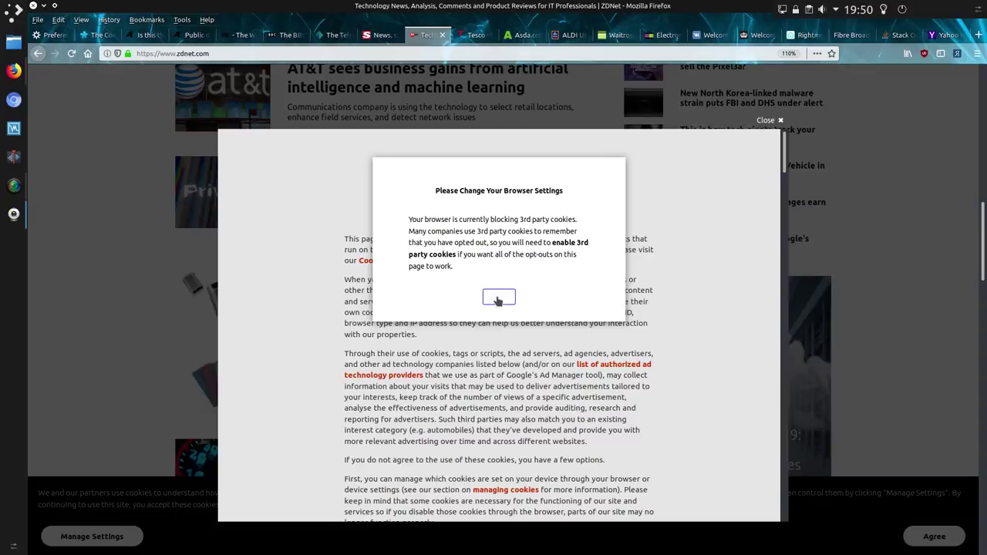
pyautogui.click(502, 298)
pyautogui.scroll(-5, 439, 273)
pyautogui.scroll(-2, 438, 273)
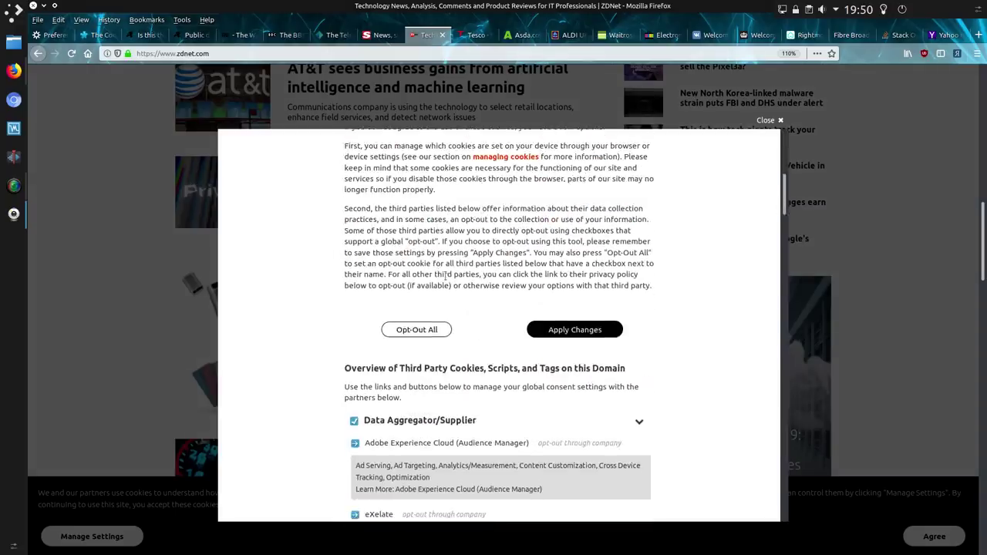
pyautogui.click(409, 332)
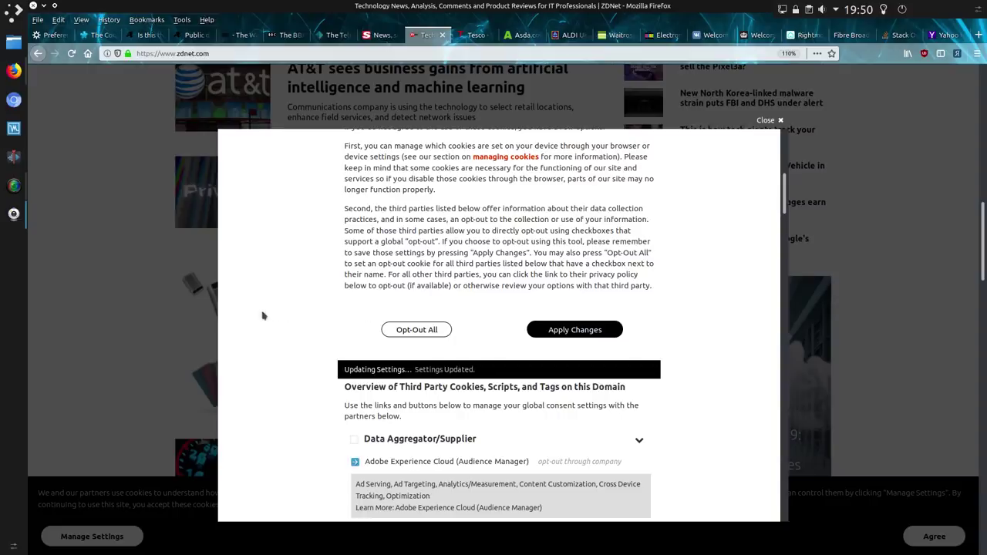
pyautogui.click(473, 34)
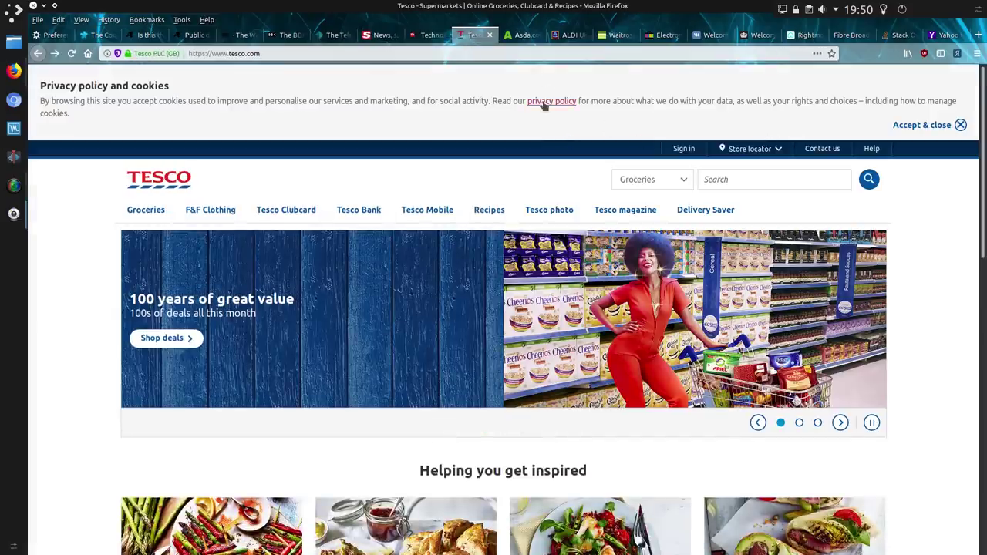
# Step: Open Tesco's privacy and cookies policy and expand 'Personal data we collect' and the third-parties section
pyautogui.click(546, 101)
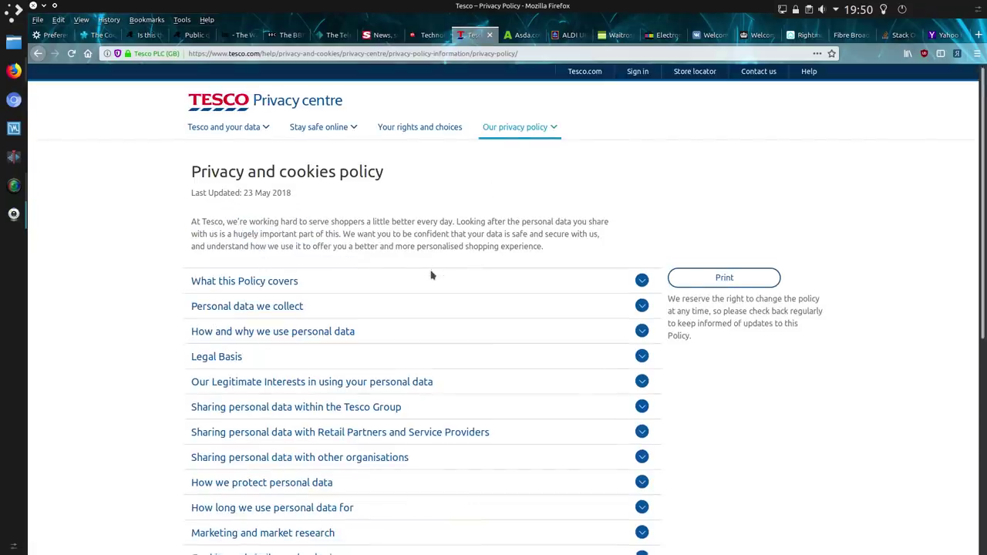
pyautogui.scroll(-3, 432, 276)
pyautogui.scroll(2, 368, 159)
pyautogui.click(238, 150)
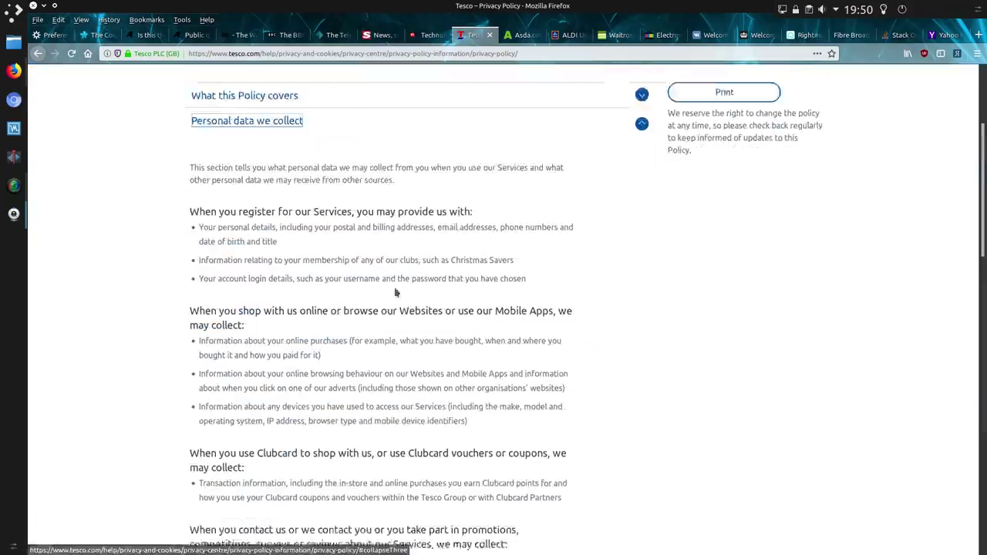
pyautogui.scroll(-10, 249, 308)
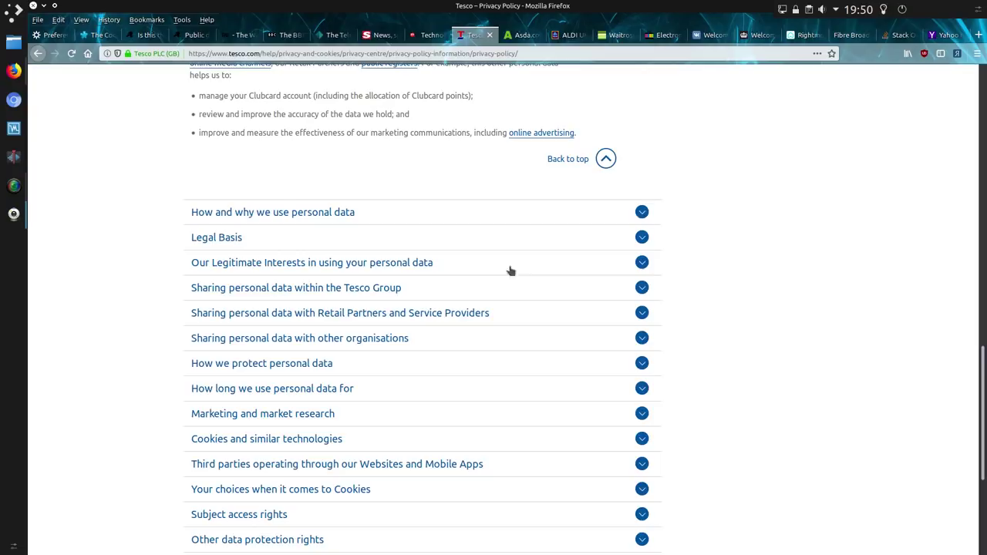
pyautogui.scroll(-10, 262, 313)
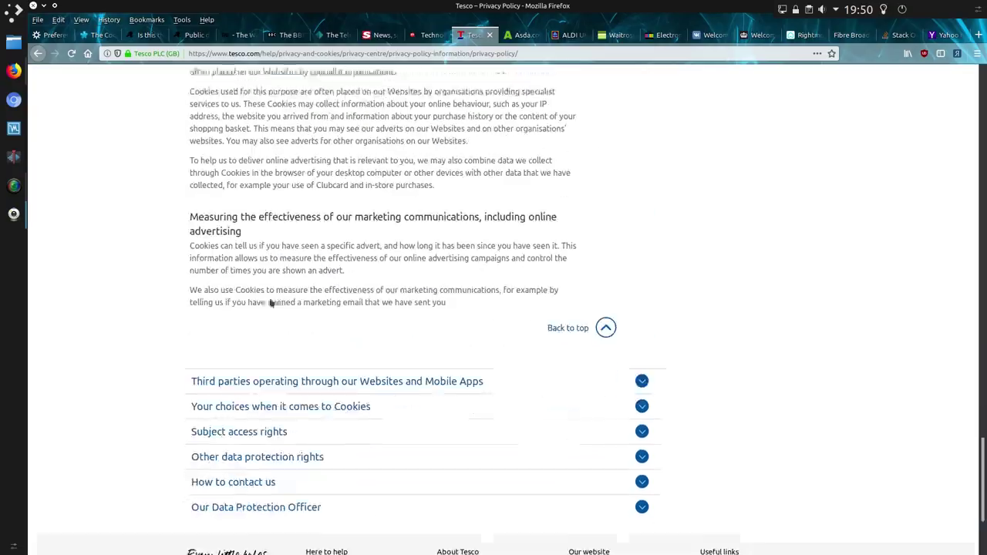
pyautogui.click(258, 361)
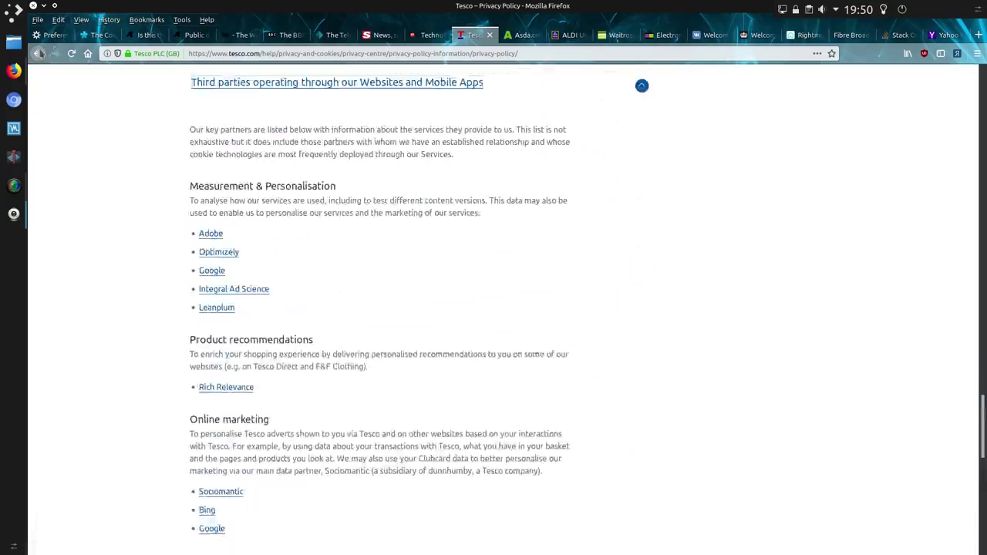
# Step: Return to the Tesco homepage, reopen and scroll the policy, then switch to the Asda homepage
pyautogui.click(38, 54)
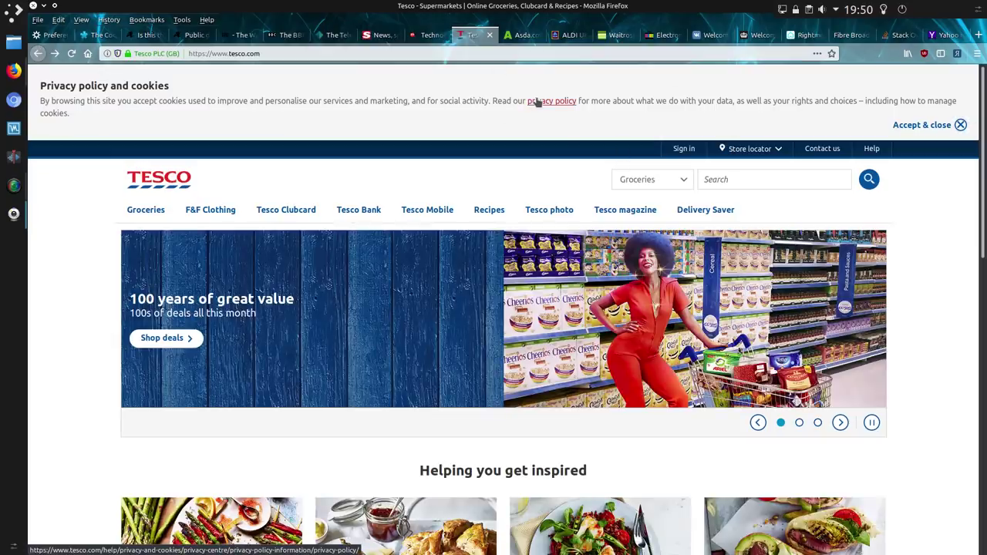
pyautogui.click(539, 102)
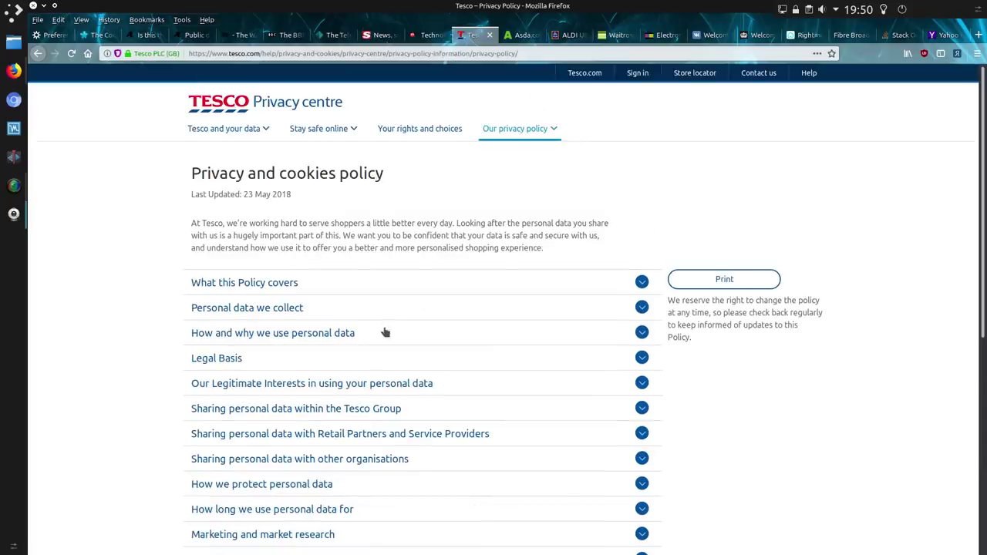
pyautogui.scroll(-5, 381, 336)
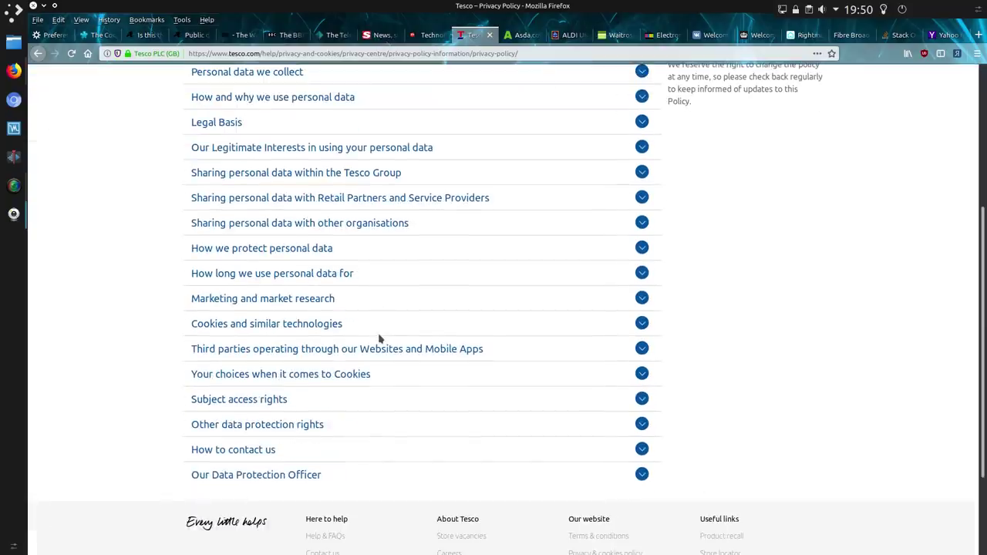
pyautogui.click(521, 35)
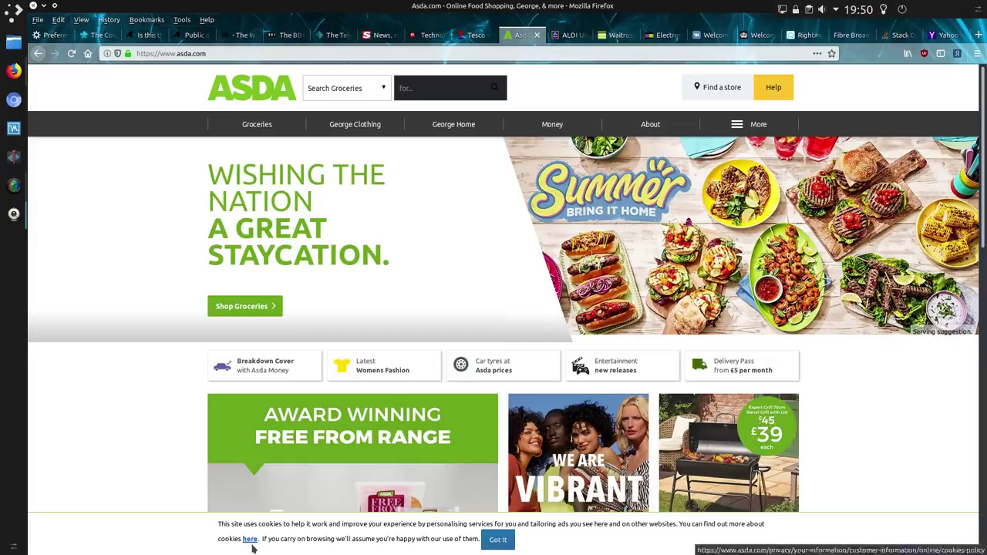
# Step: Open Asda's cookies policy from the banner and highlight the paragraph on refusing cookies
pyautogui.click(250, 539)
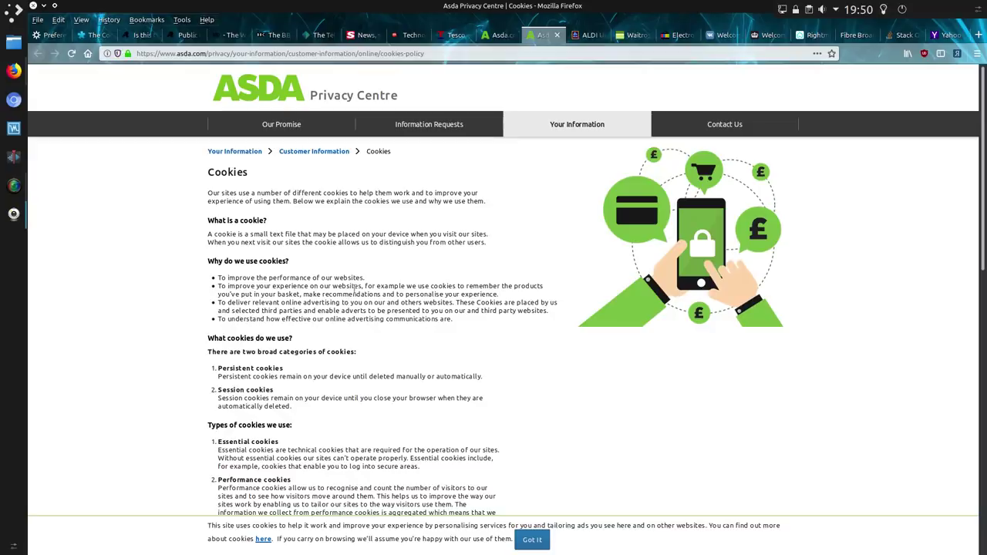
pyautogui.scroll(-5, 354, 289)
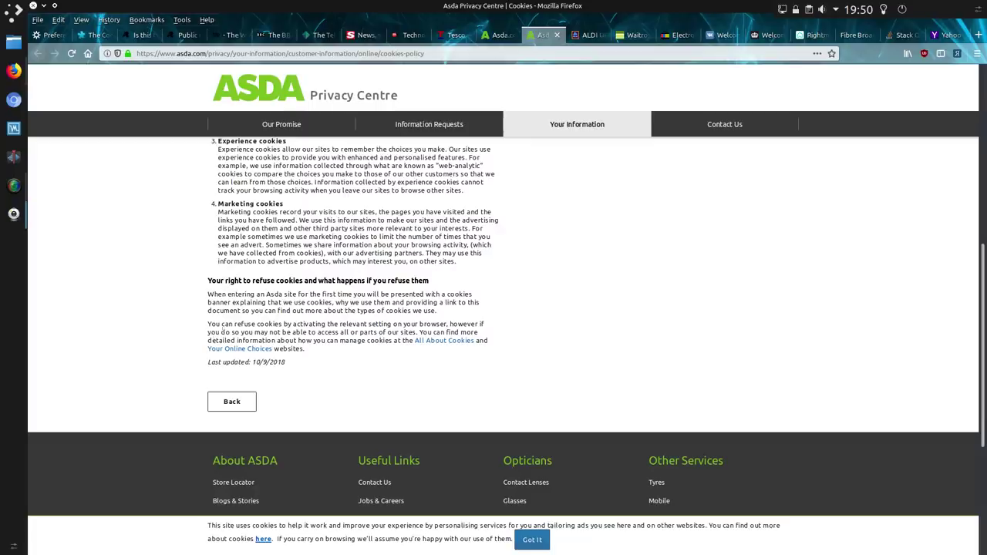
pyautogui.moveTo(211, 324); pyautogui.dragTo(482, 334)
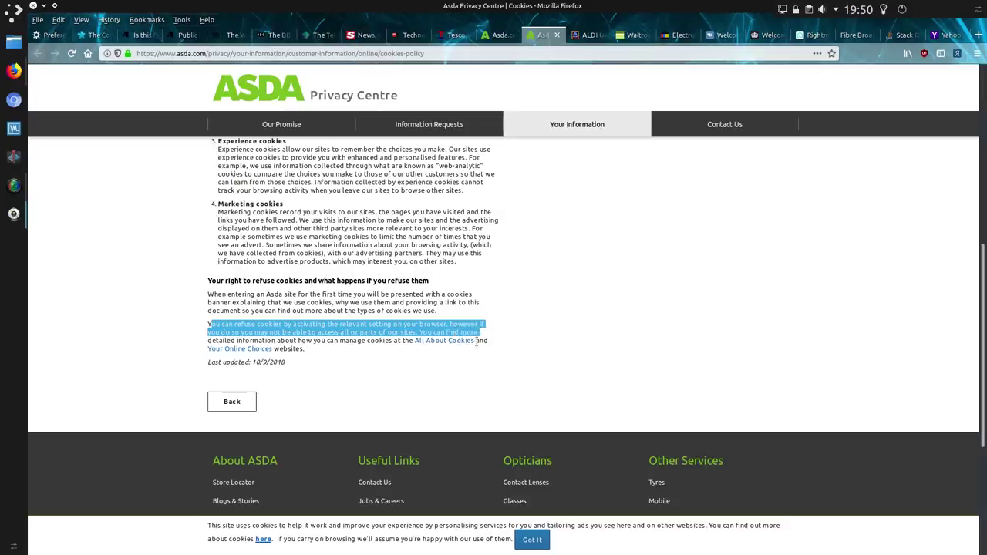
pyautogui.click(425, 361)
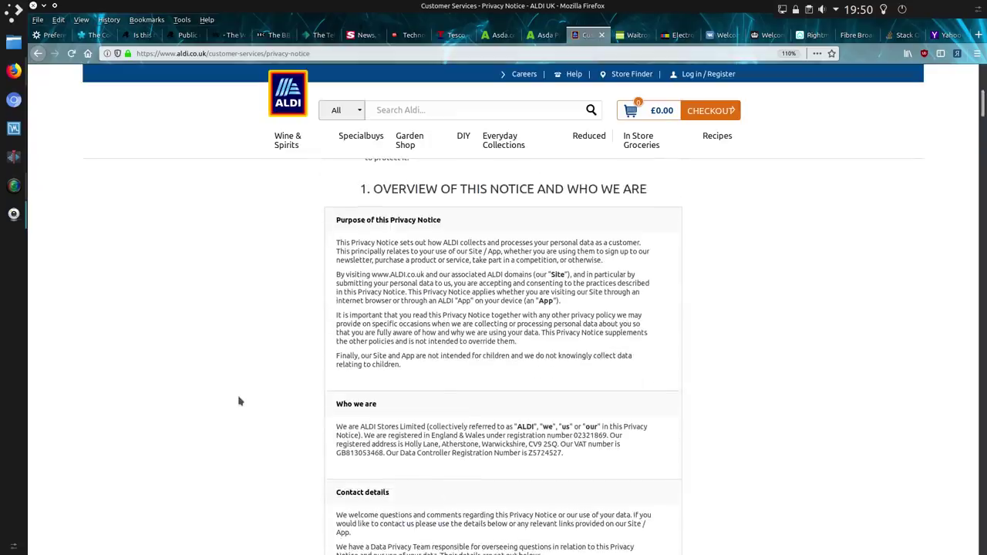
# Step: Read through ALDI UK's privacy notice, return to its top, then switch to the Waitrose tab
pyautogui.scroll(-5, 240, 401)
pyautogui.scroll(-15, 241, 401)
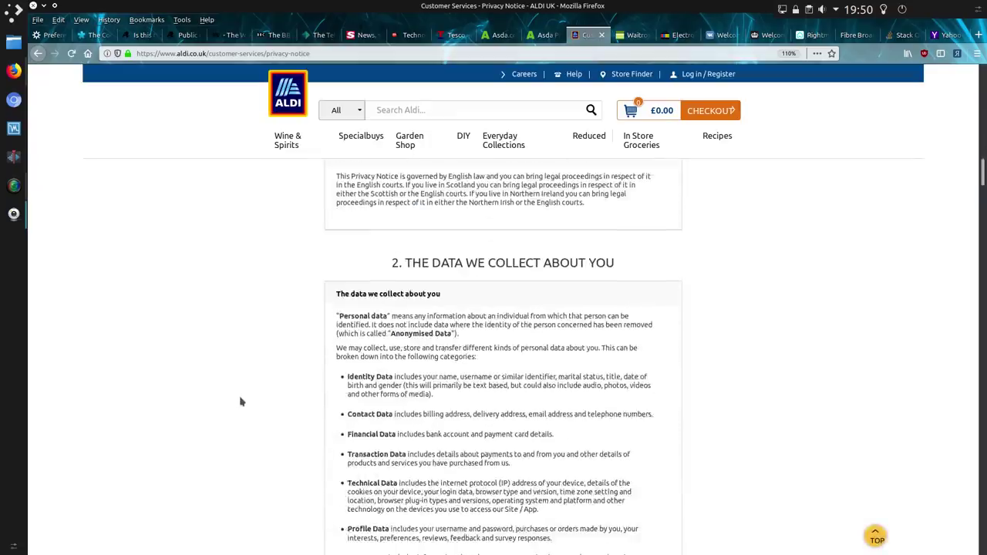
pyautogui.scroll(-10, 241, 401)
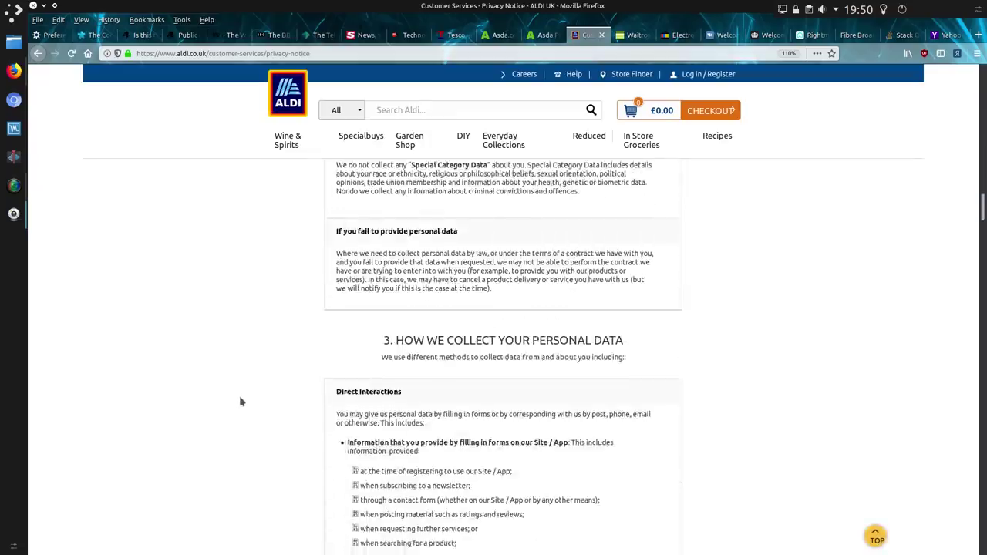
pyautogui.scroll(-15, 241, 401)
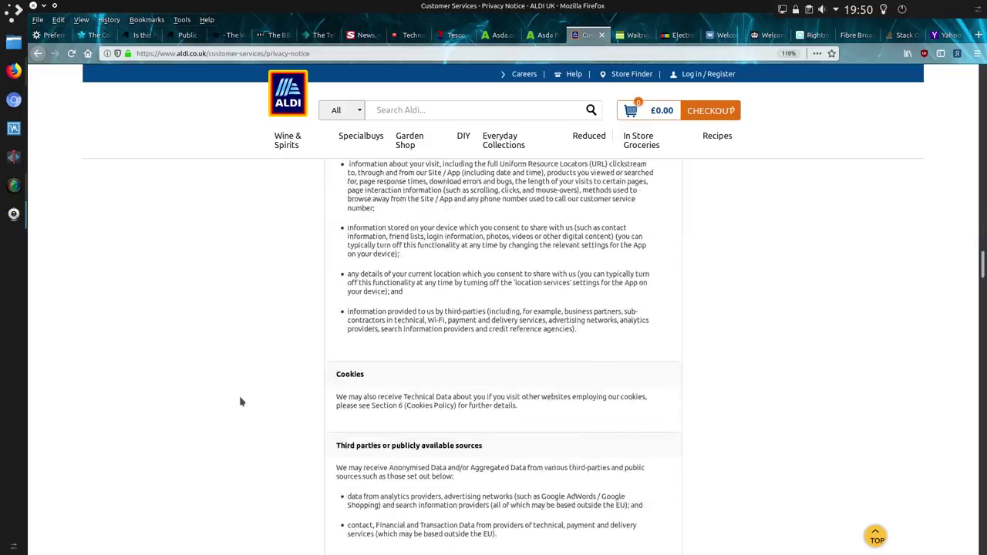
pyautogui.scroll(-15, 240, 401)
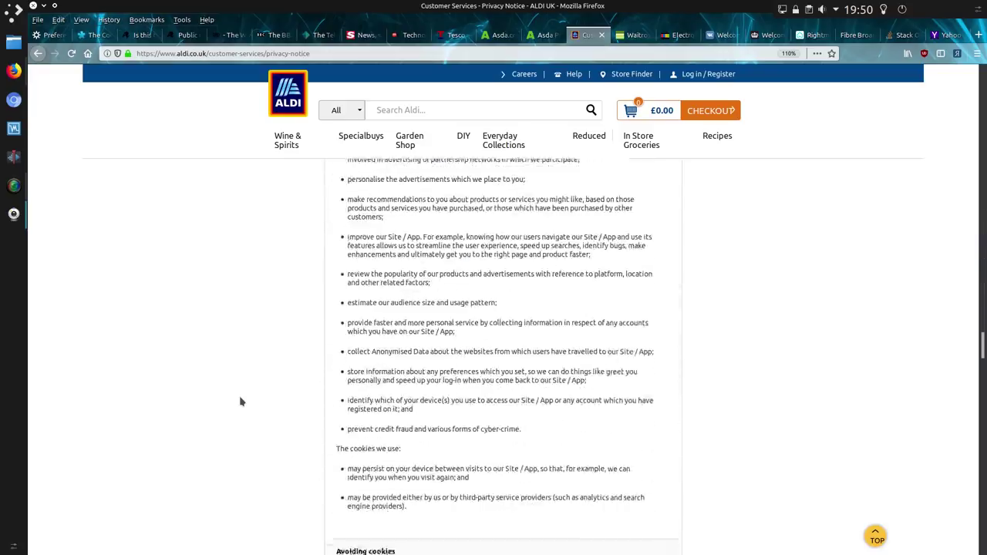
pyautogui.scroll(-15, 241, 401)
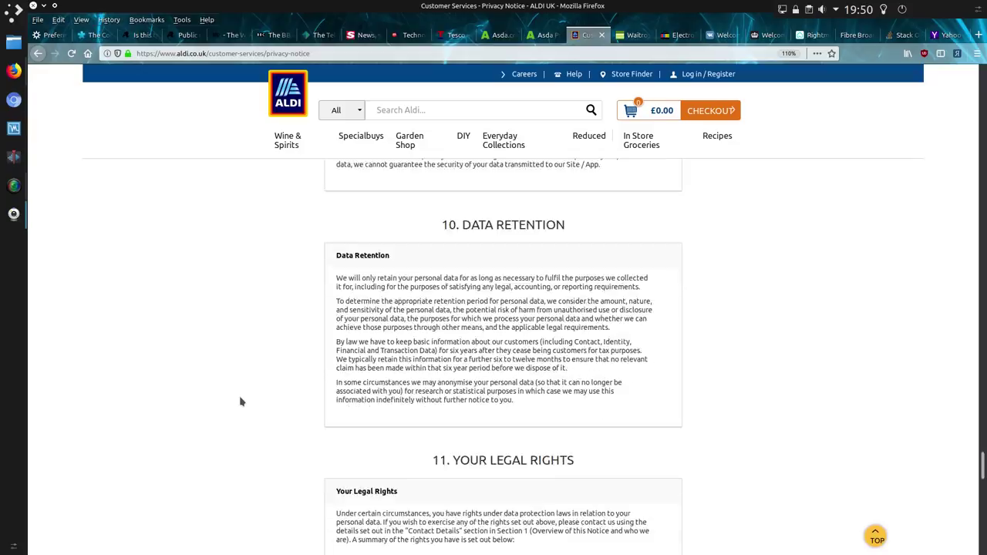
pyautogui.scroll(-8, 241, 401)
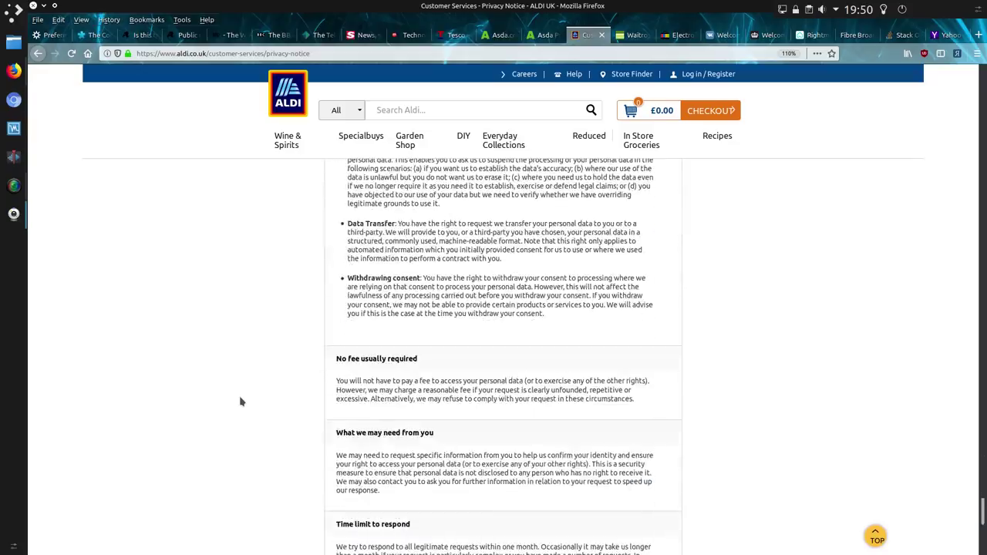
pyautogui.scroll(-5, 240, 401)
pyautogui.scroll(7, 242, 401)
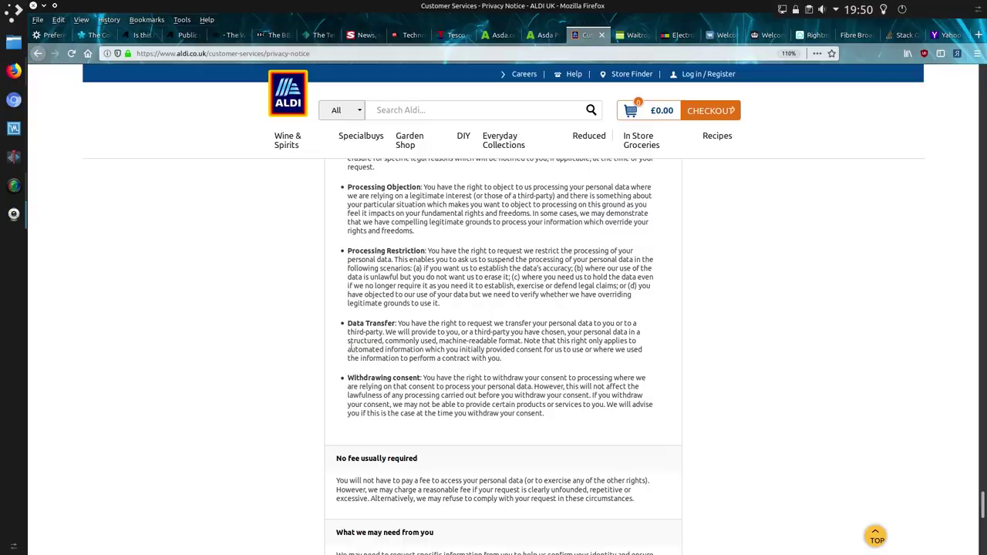
pyautogui.scroll(5, 350, 345)
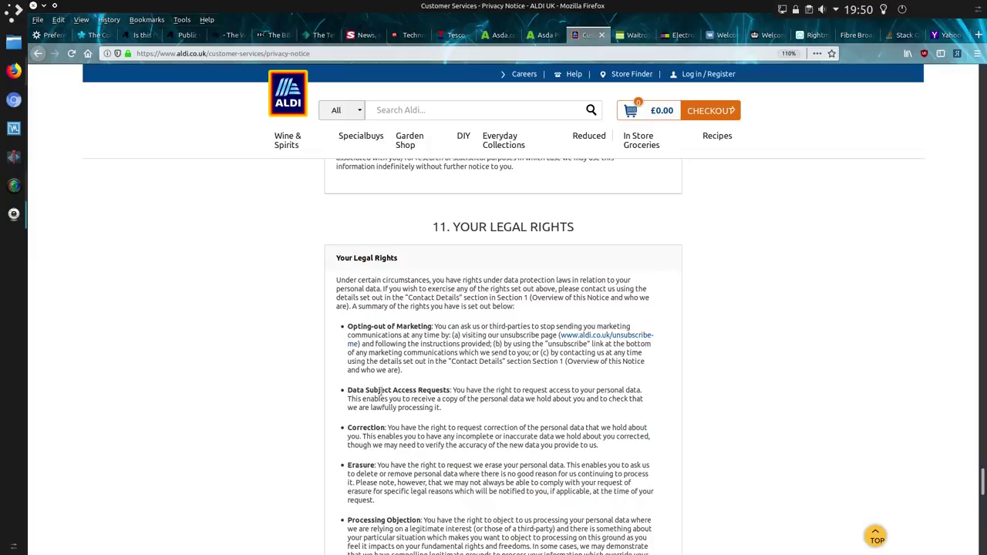
pyautogui.scroll(-4, 380, 392)
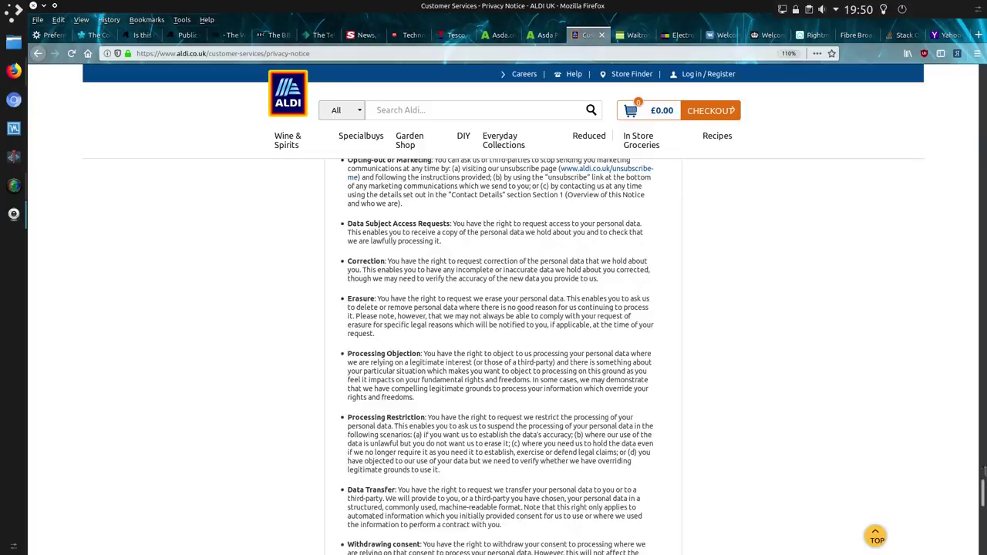
pyautogui.moveTo(984, 482); pyautogui.dragTo(983, 127)
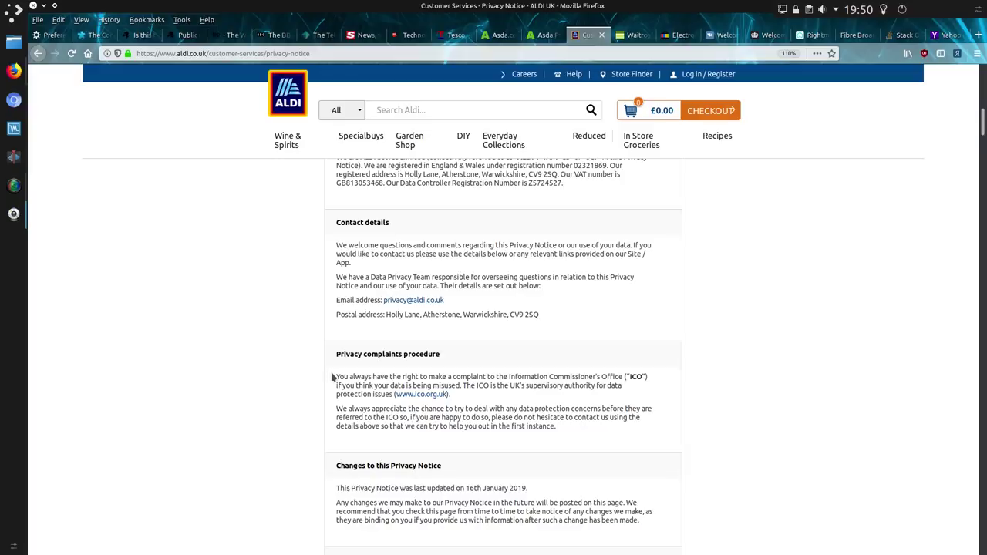
pyautogui.hotkey('ctrl', 'Tab')
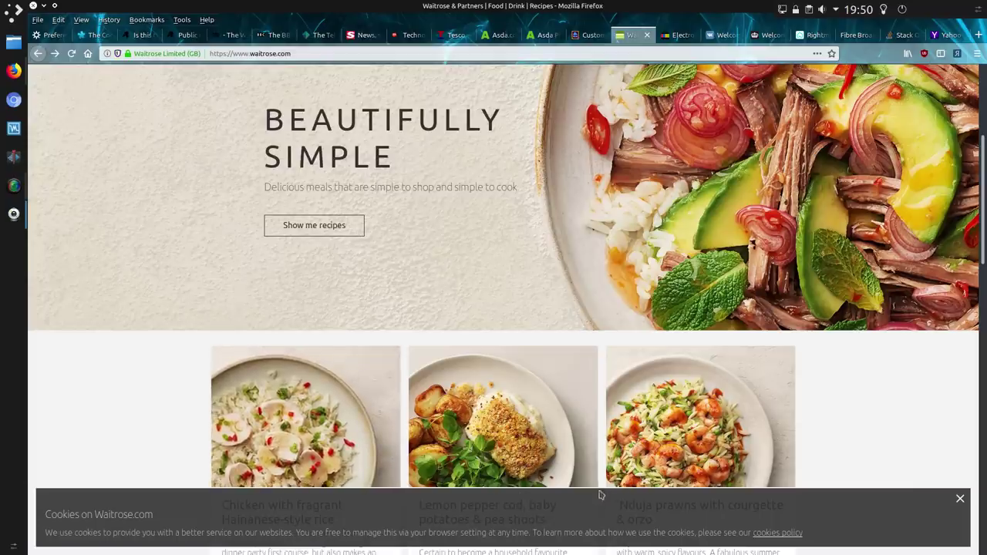
# Step: Open Waitrose's Website Cookies policy from the banner, review its cookie tables, then switch to eBay
pyautogui.click(774, 533)
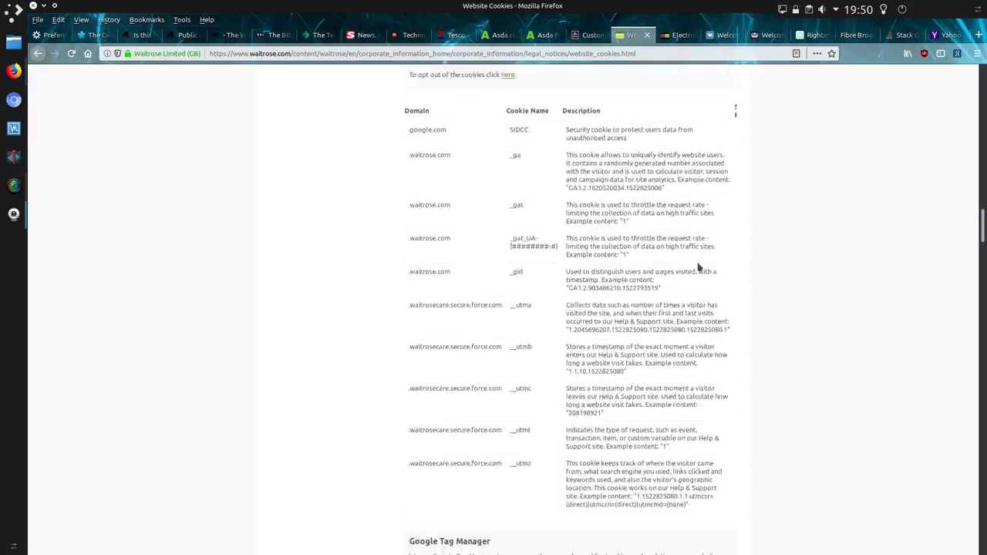
pyautogui.scroll(-3, 699, 267)
pyautogui.scroll(-2, 703, 271)
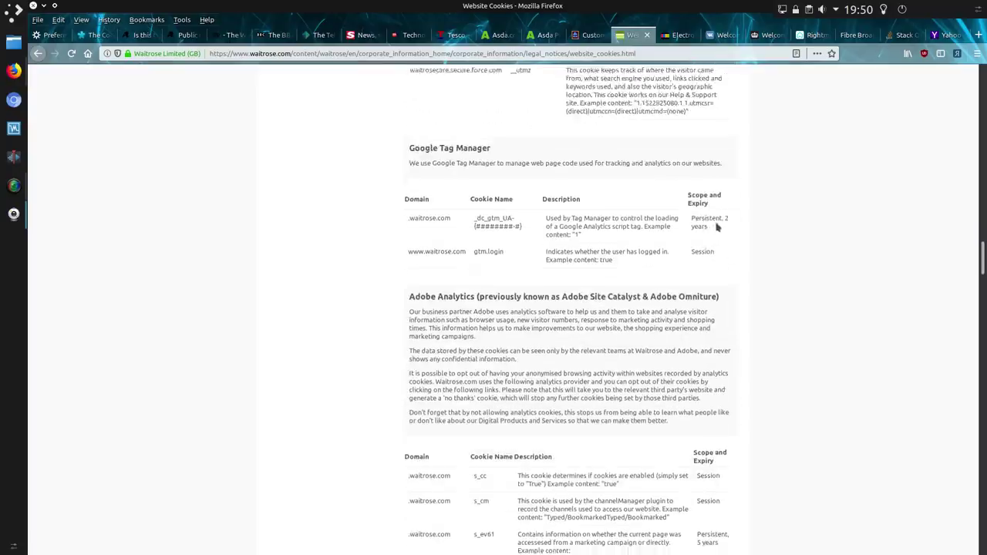
pyautogui.scroll(-4, 700, 286)
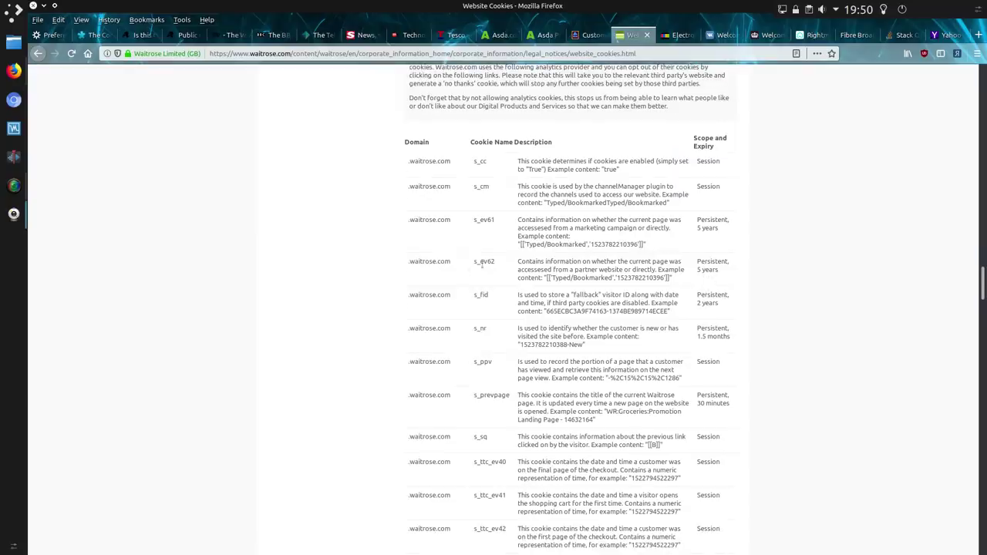
pyautogui.scroll(2, 498, 275)
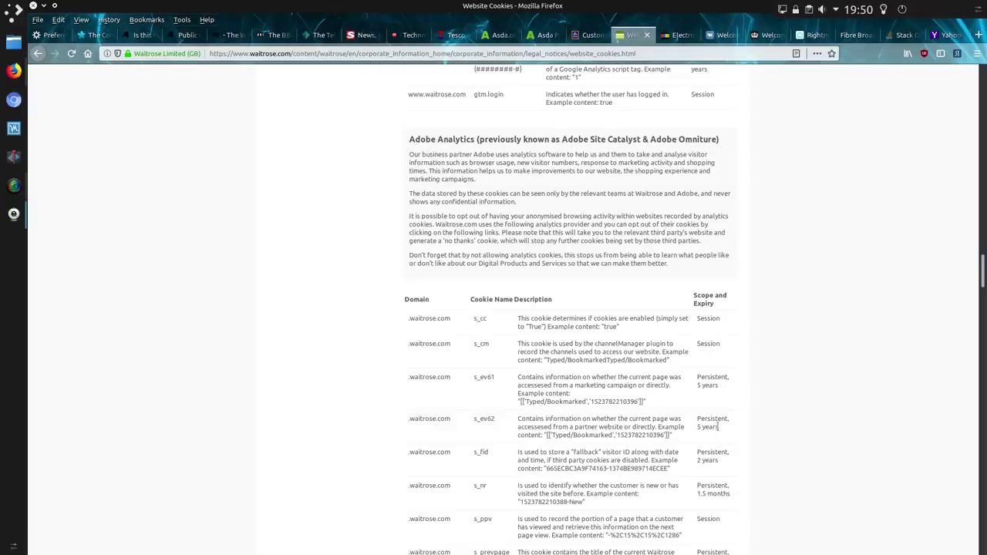
pyautogui.scroll(-10, 720, 431)
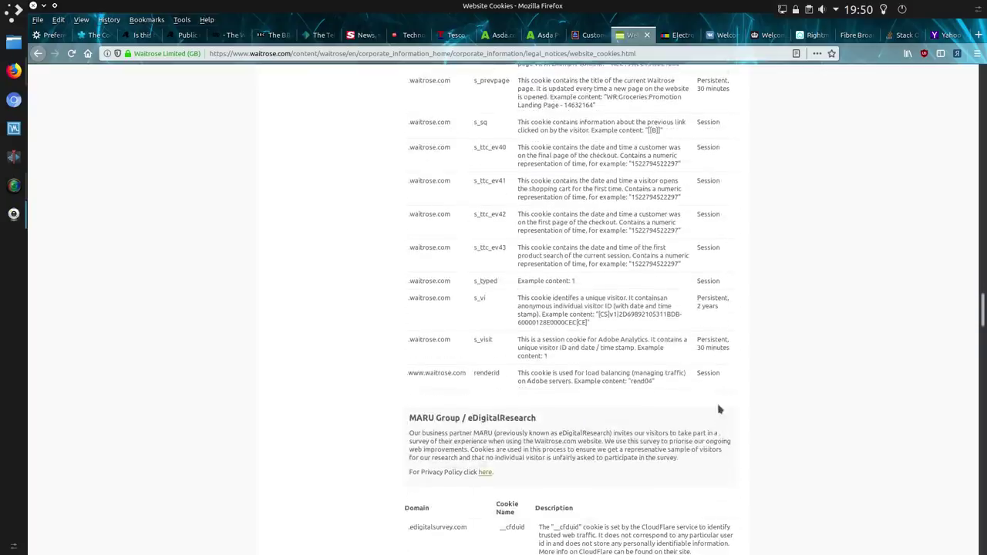
pyautogui.scroll(-5, 718, 409)
pyautogui.scroll(-3, 719, 409)
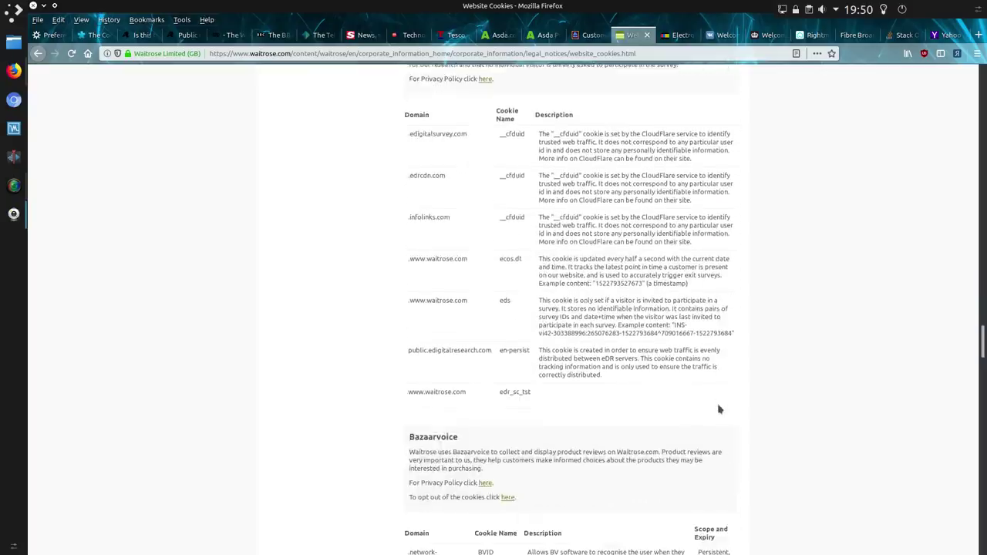
pyautogui.scroll(-6, 719, 409)
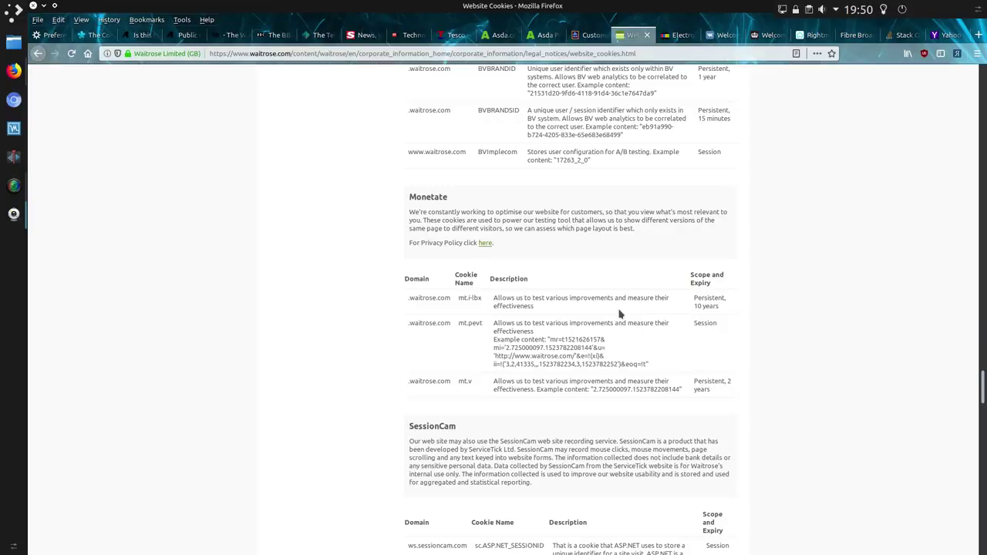
pyautogui.hotkey('ctrl', 'Tab')
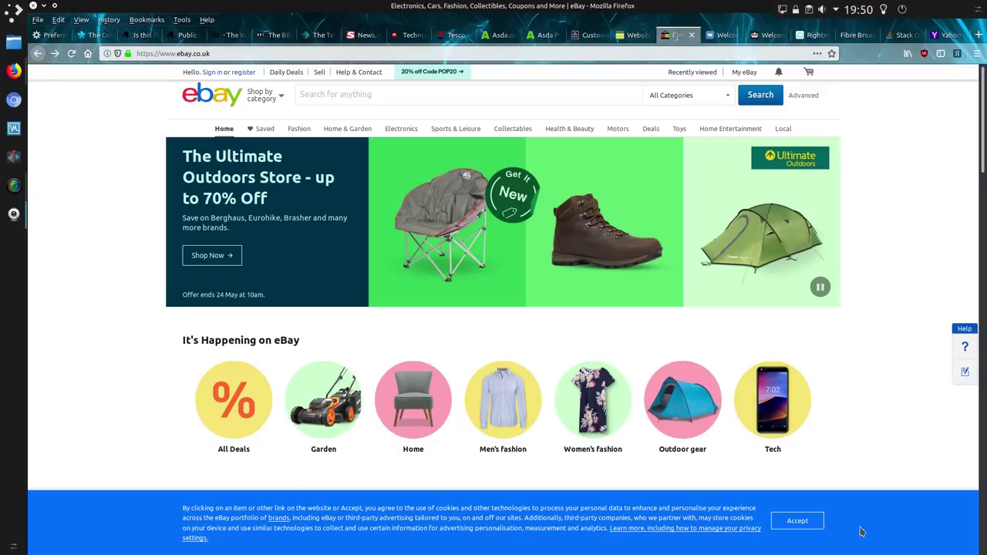
# Step: Open eBay's Advertising and related preferences via the banner's 'settings.' link and view Content selection
pyautogui.click(197, 539)
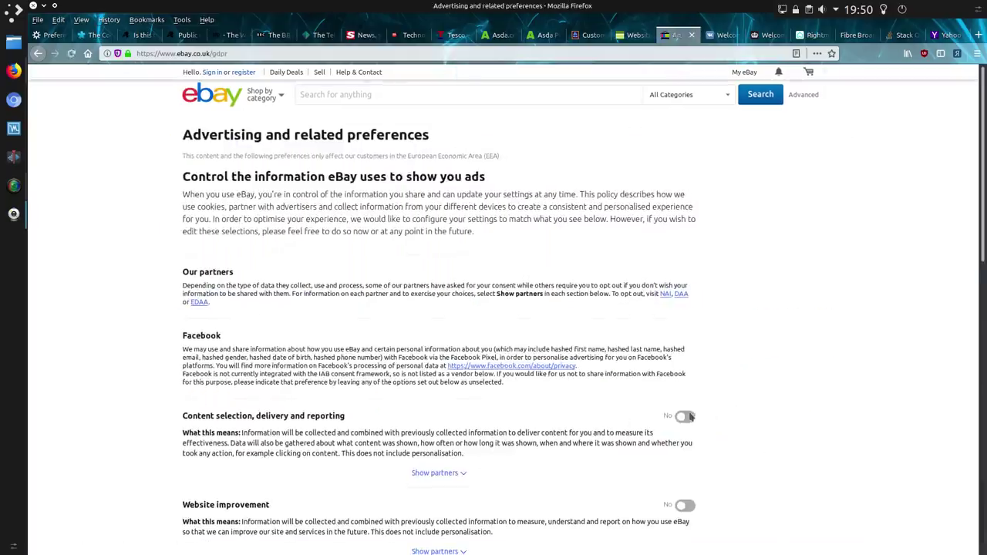
pyautogui.scroll(-7, 689, 432)
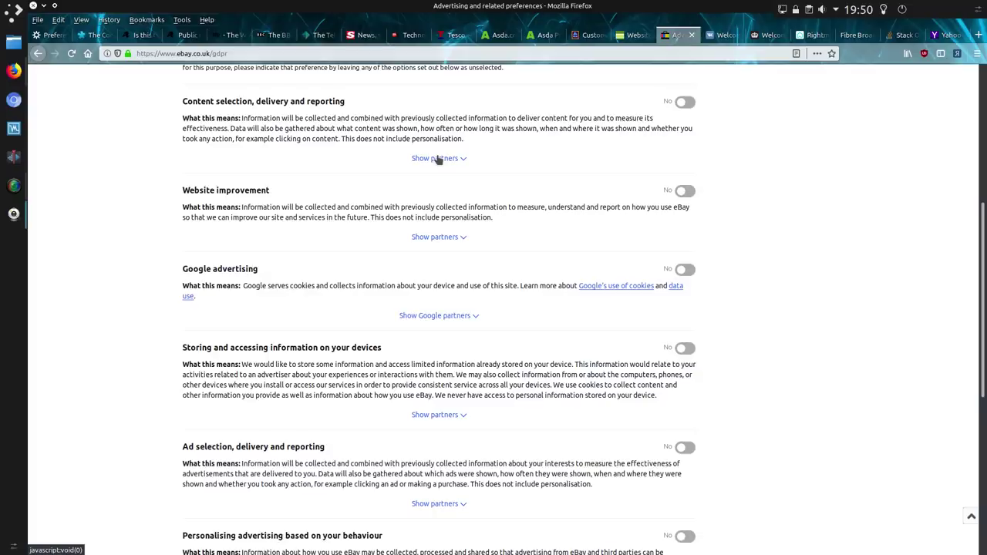
# Step: Show the partners for Content selection, delivery and reporting and scroll through them
pyautogui.click(437, 158)
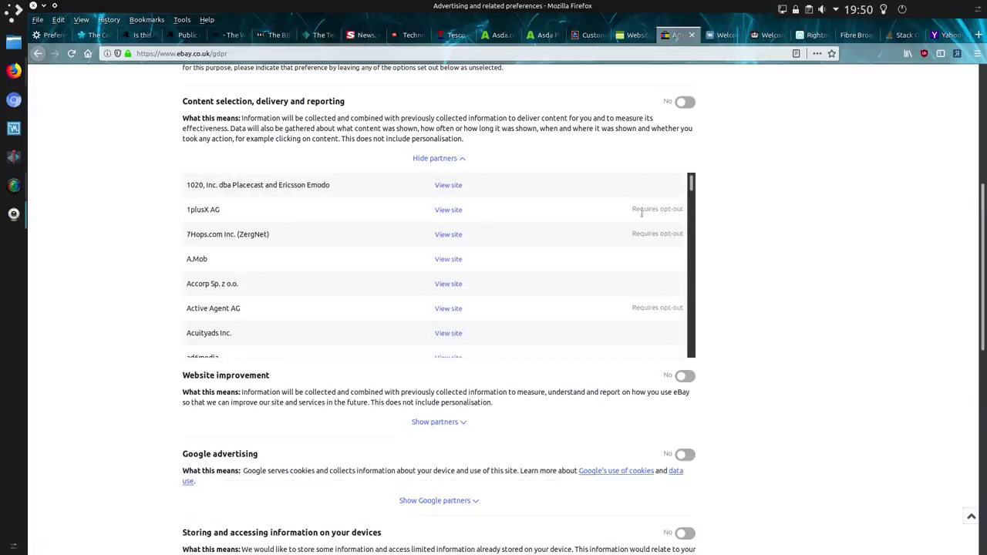
pyautogui.scroll(-3, 434, 227)
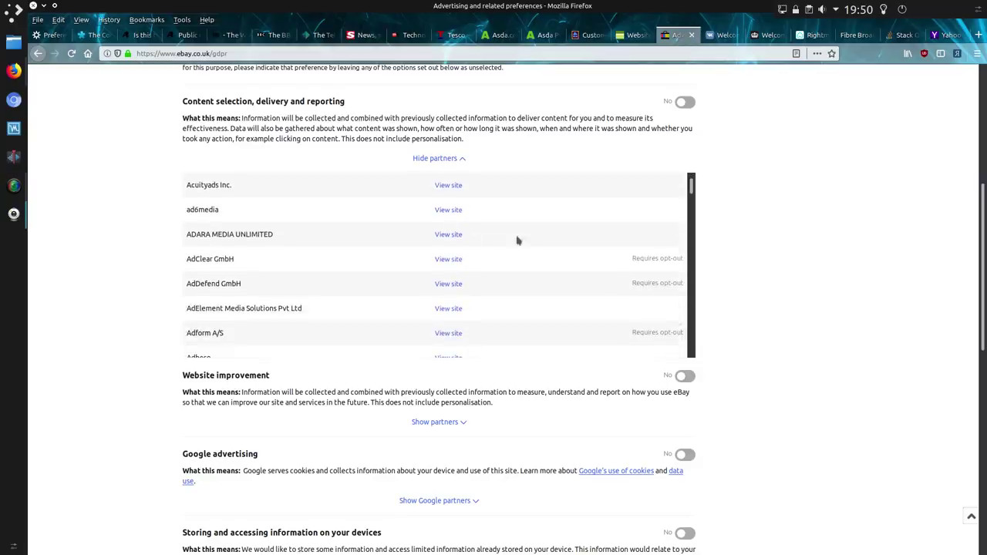
pyautogui.scroll(-3, 446, 301)
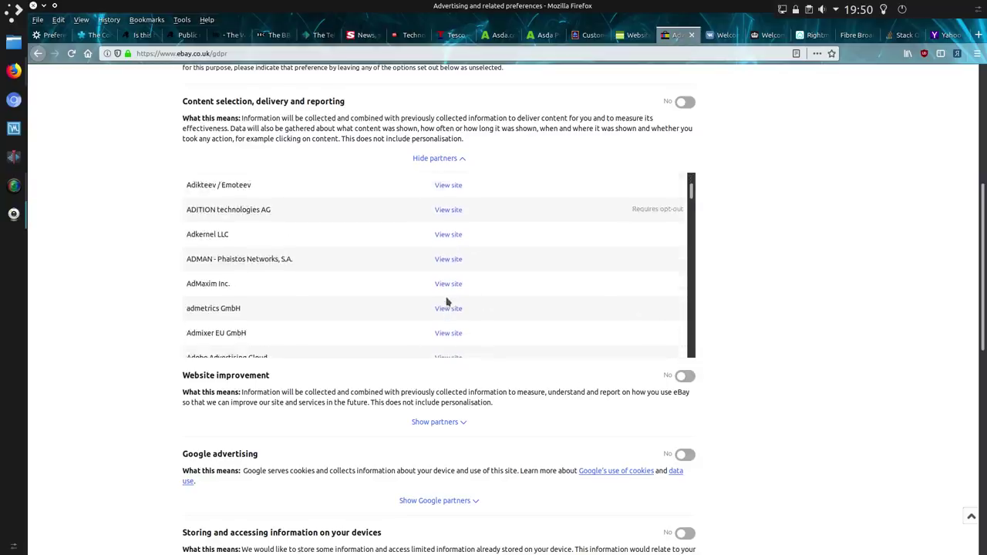
pyautogui.scroll(-10, 446, 301)
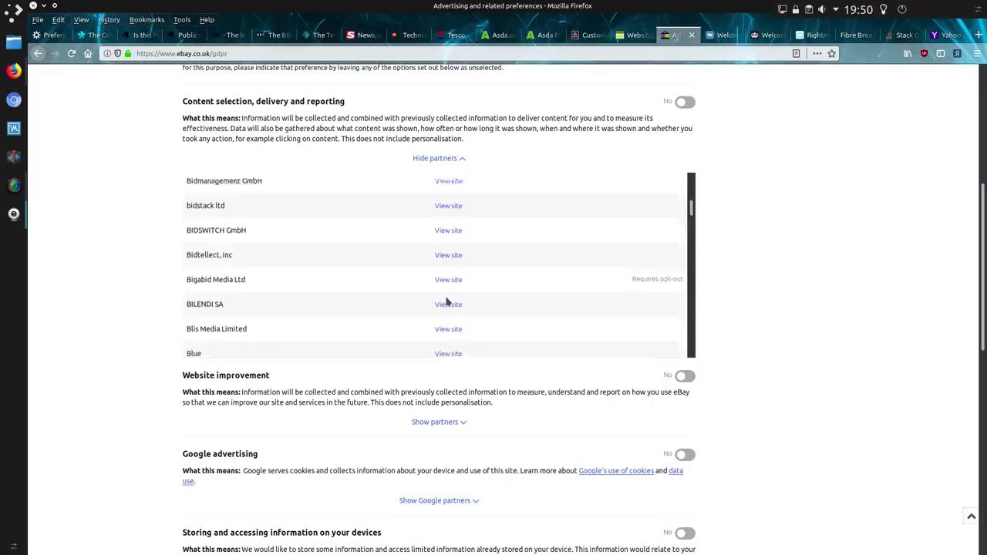
pyautogui.scroll(-10, 445, 301)
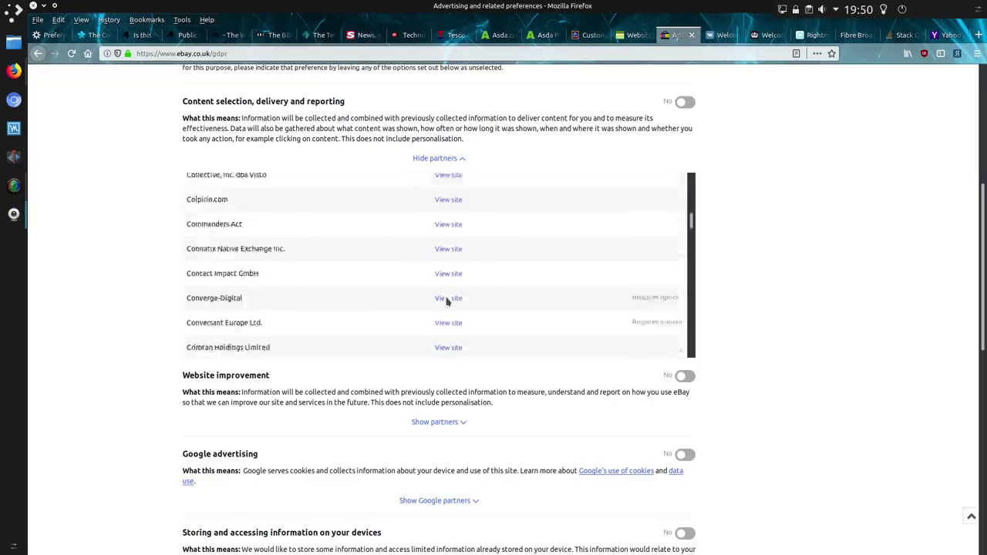
pyautogui.scroll(-12, 446, 300)
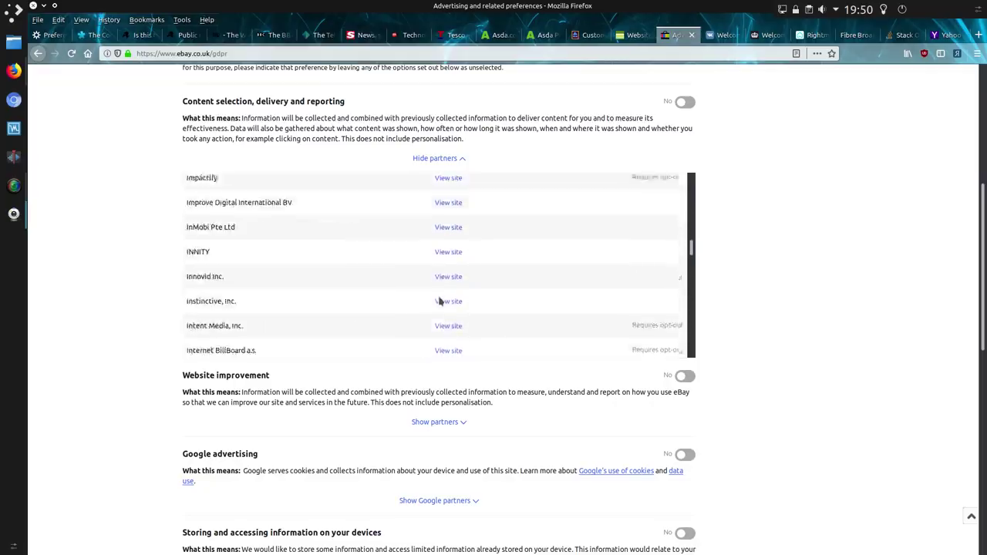
pyautogui.scroll(-12, 439, 301)
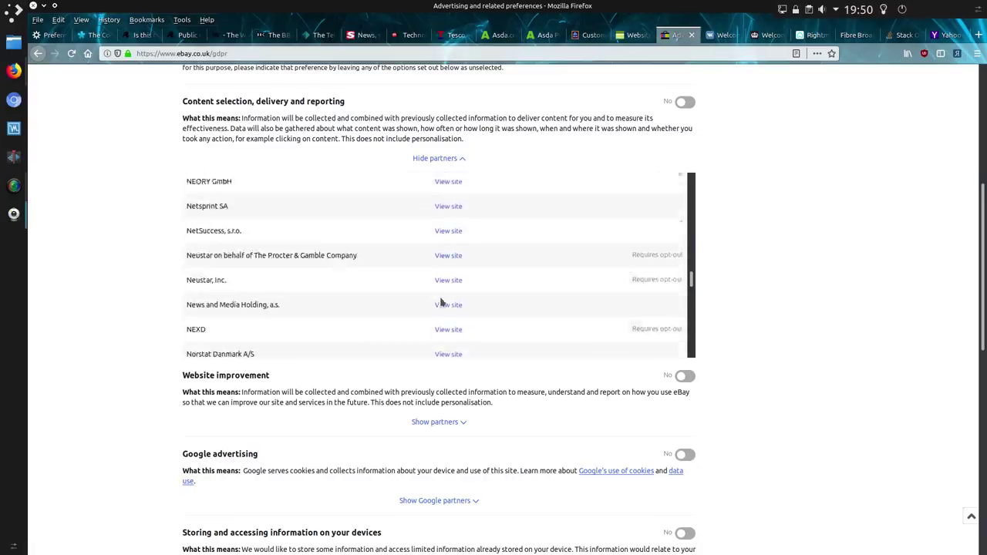
pyautogui.scroll(-12, 440, 303)
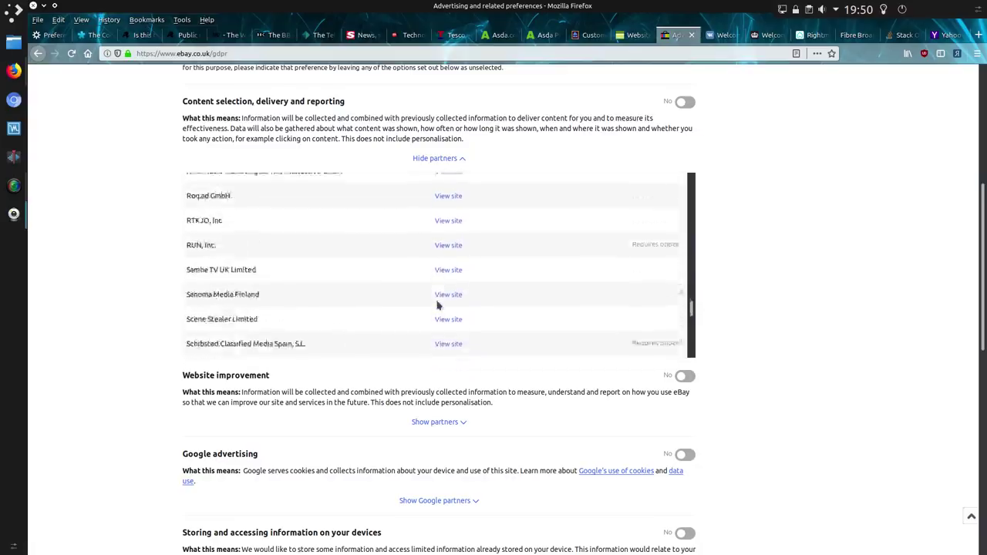
pyautogui.scroll(-12, 437, 305)
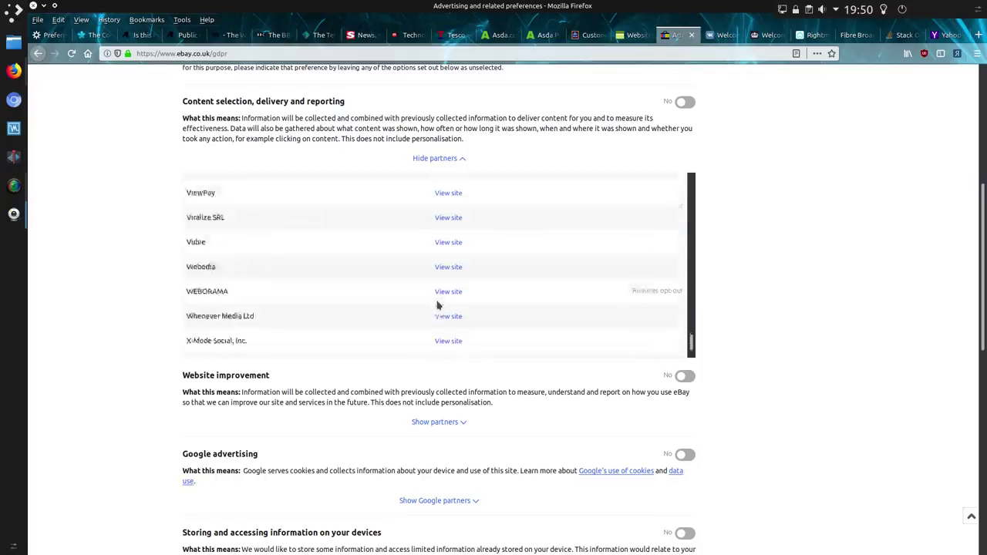
pyautogui.scroll(-5, 437, 305)
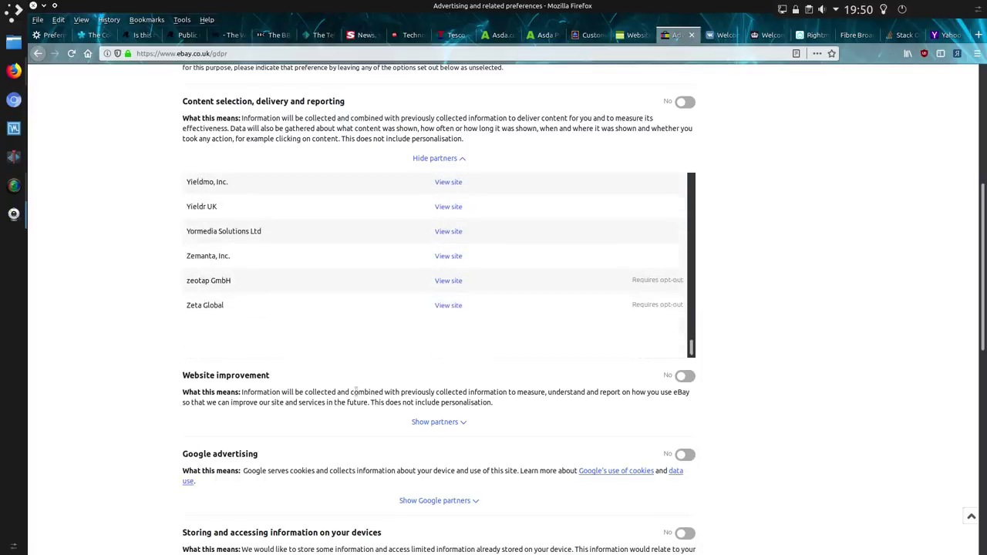
pyautogui.scroll(-4, 602, 391)
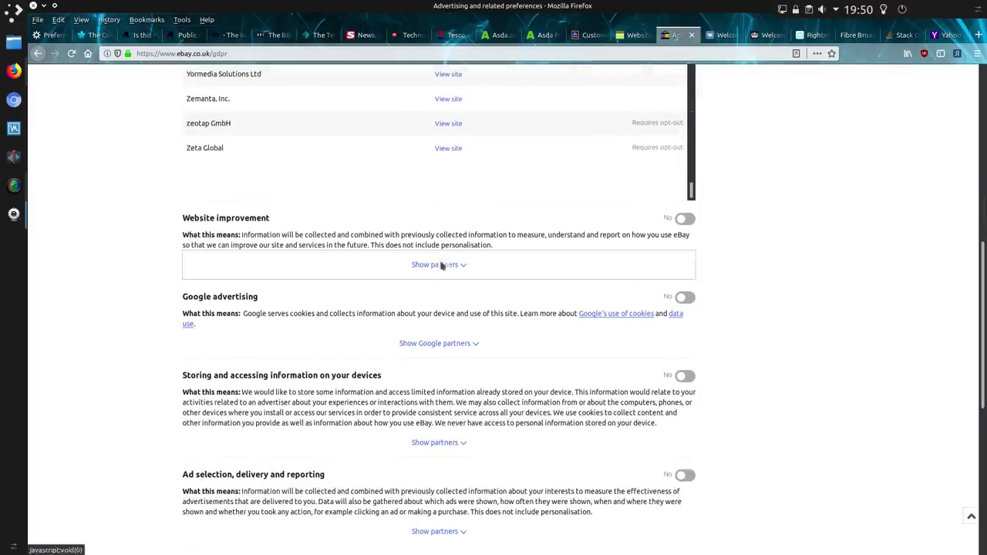
# Step: Expand the Website improvement partner list and scroll it to its last entry, ZighZag
pyautogui.click(440, 264)
pyautogui.scroll(-10, 483, 200)
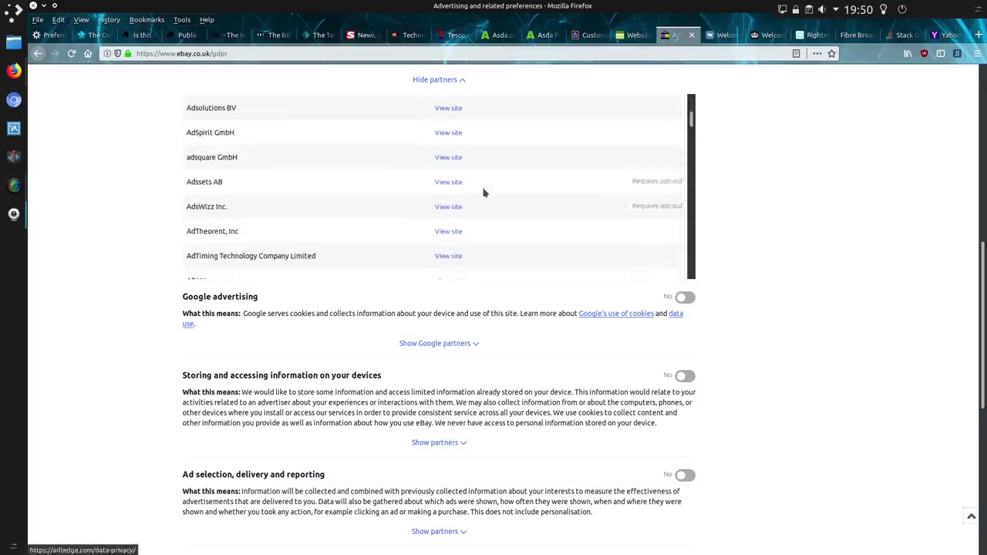
pyautogui.scroll(-10, 486, 200)
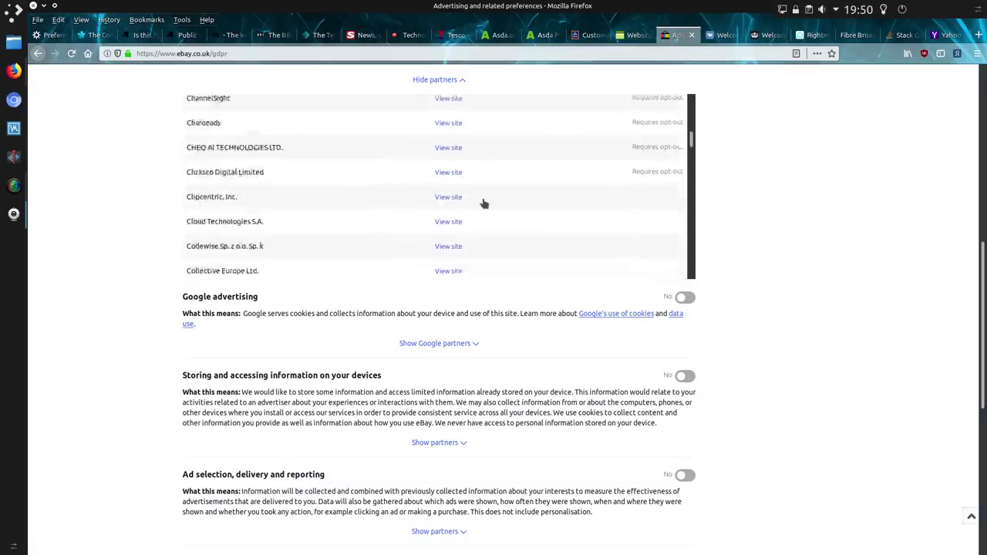
pyautogui.scroll(-5, 484, 204)
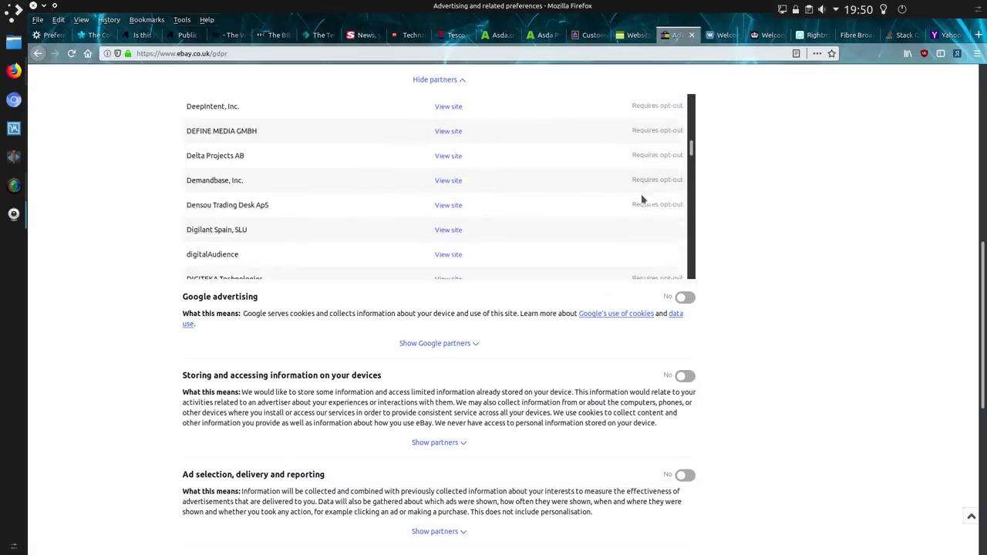
pyautogui.scroll(-10, 528, 198)
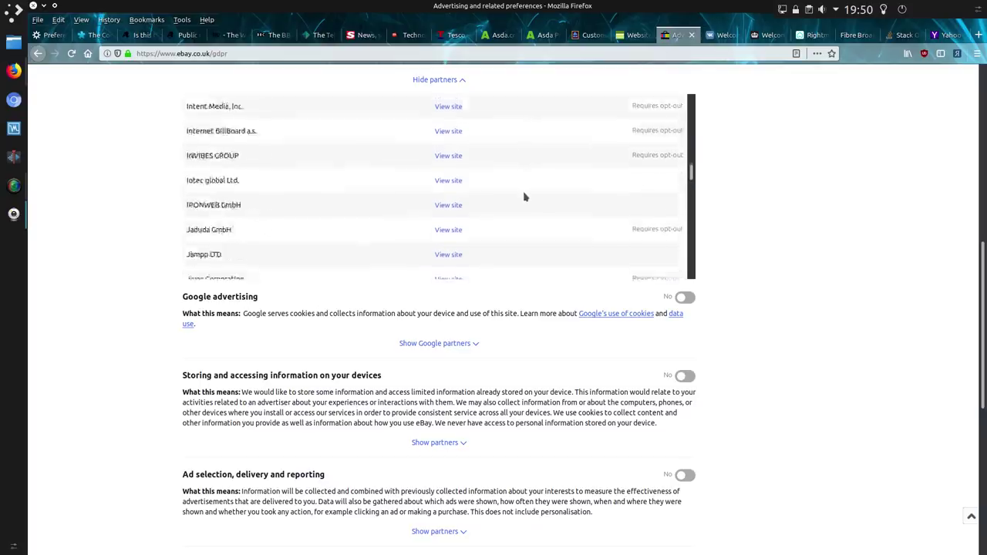
pyautogui.scroll(-10, 524, 197)
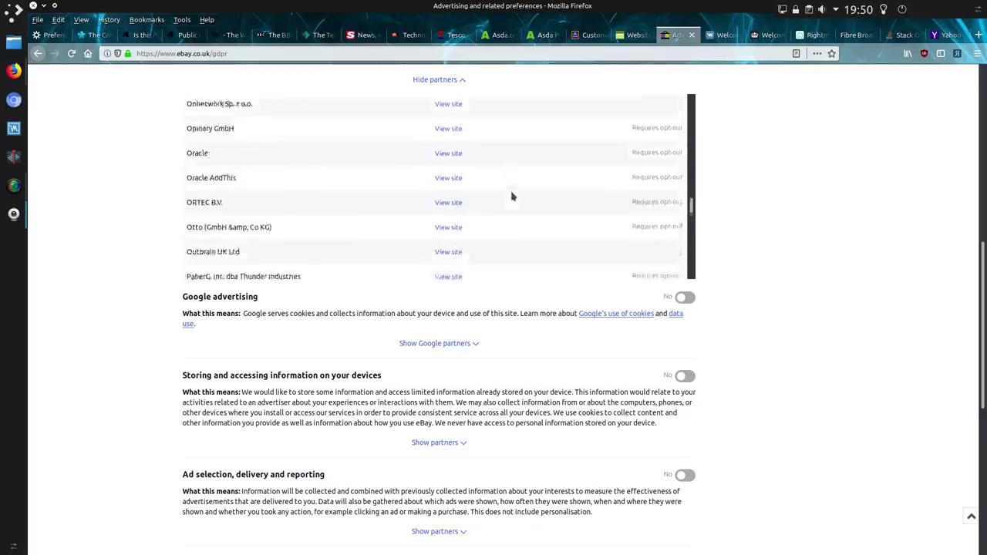
pyautogui.scroll(-10, 511, 196)
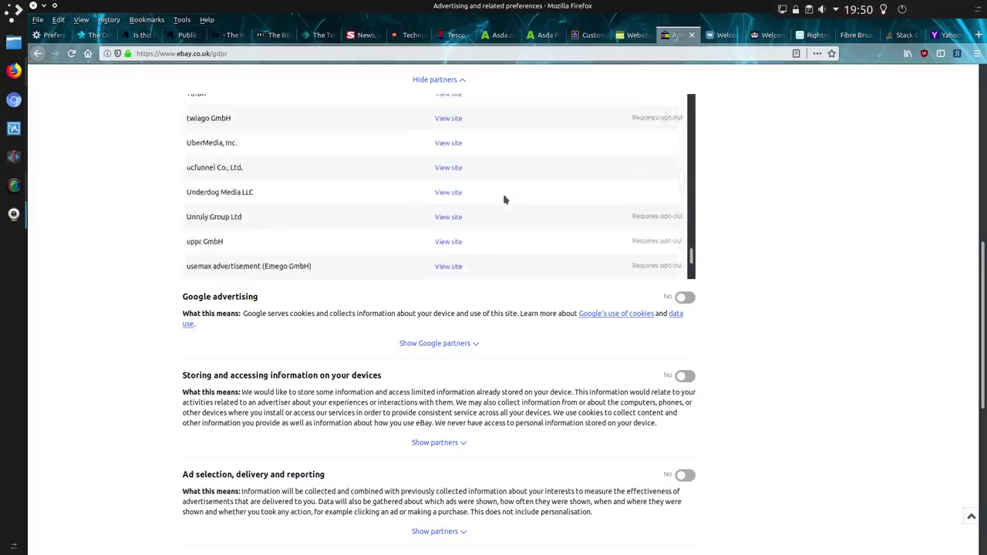
pyautogui.scroll(-10, 498, 199)
pyautogui.scroll(6, 517, 239)
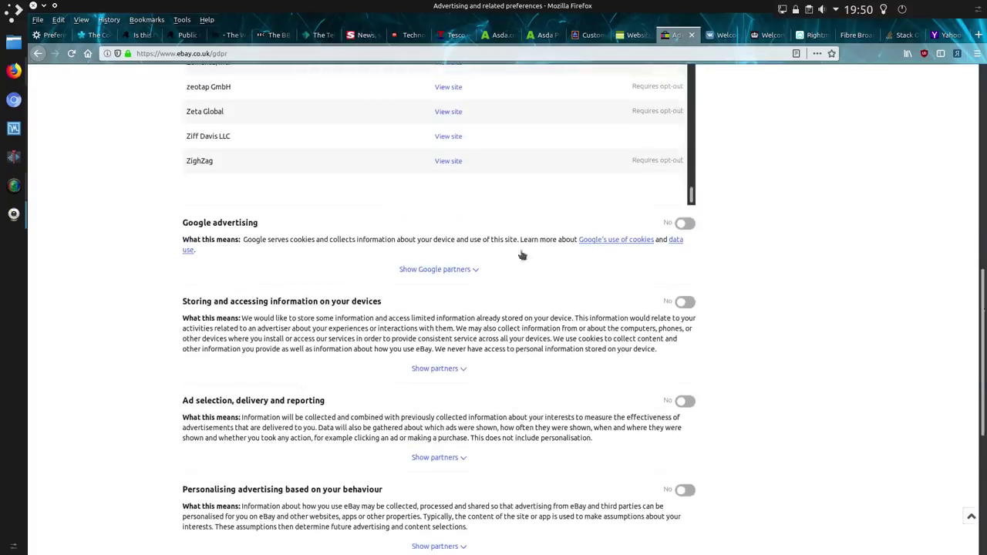
# Step: Show the Google advertising partners and the device-storage partners, scrolling each list to the bottom
pyautogui.click(440, 270)
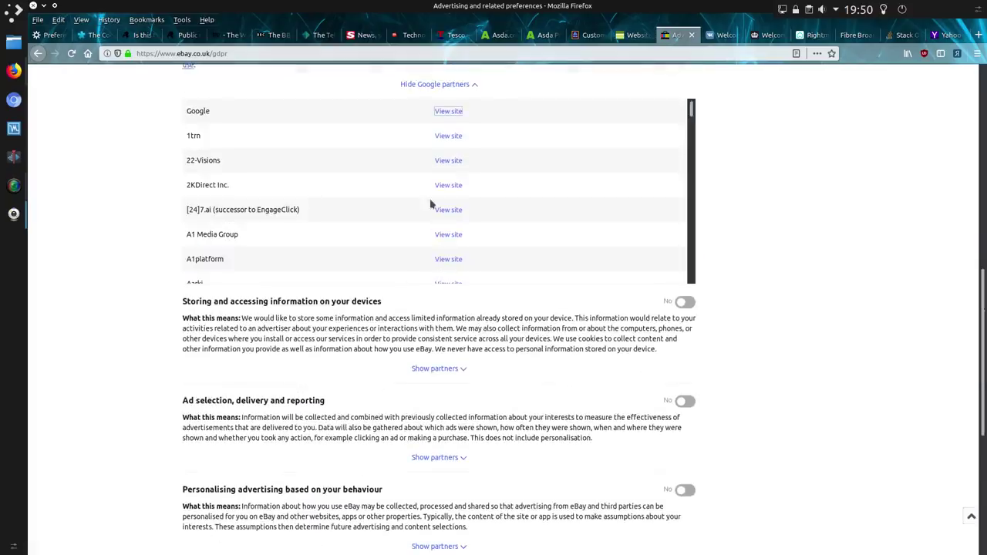
pyautogui.scroll(-10, 437, 200)
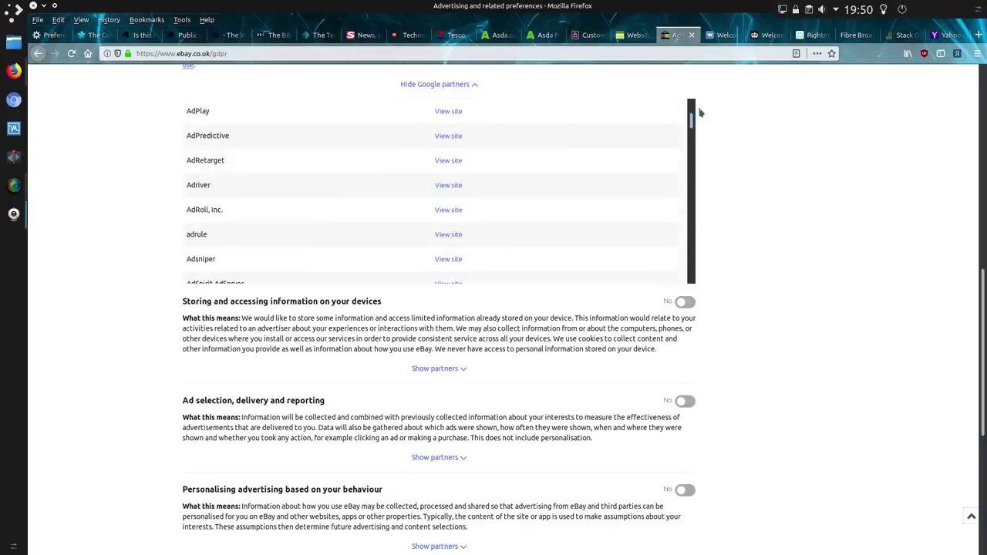
pyautogui.moveTo(693, 122); pyautogui.dragTo(690, 291)
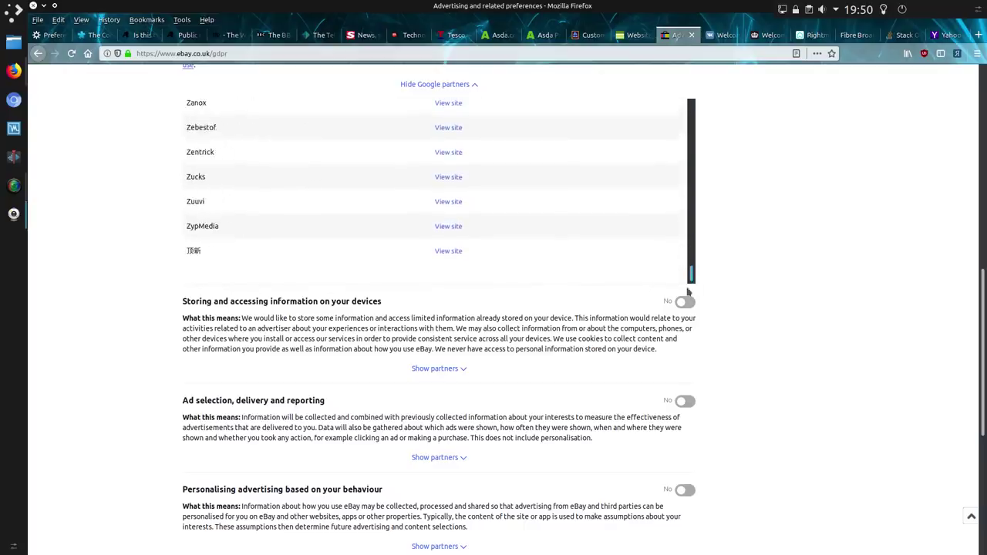
pyautogui.click(422, 371)
pyautogui.scroll(-5, 609, 245)
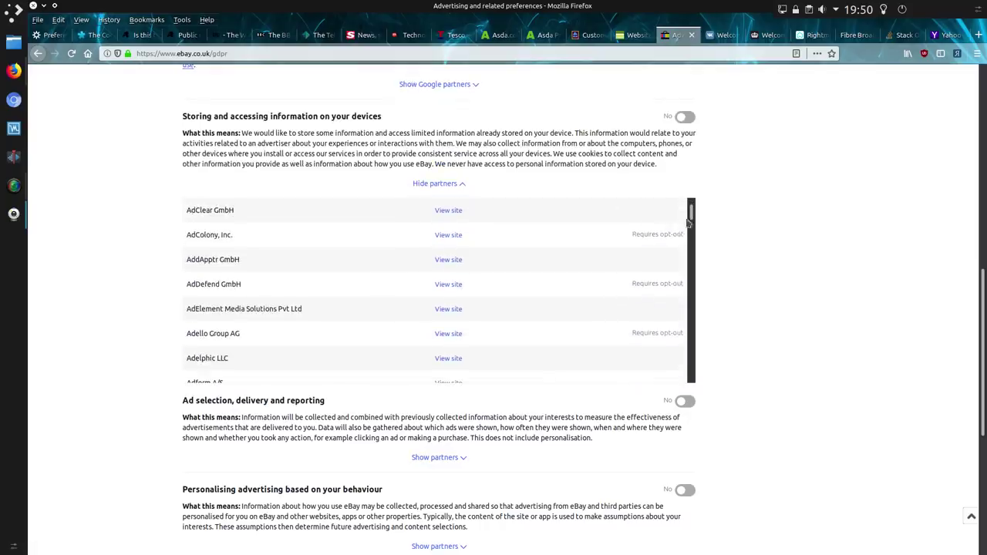
pyautogui.moveTo(691, 247); pyautogui.dragTo(692, 379)
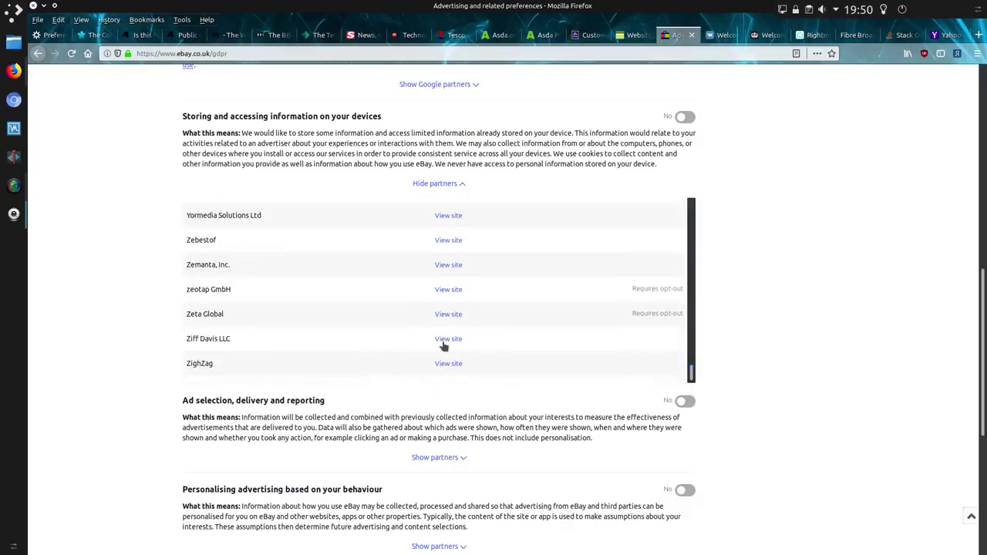
pyautogui.scroll(-3, 443, 344)
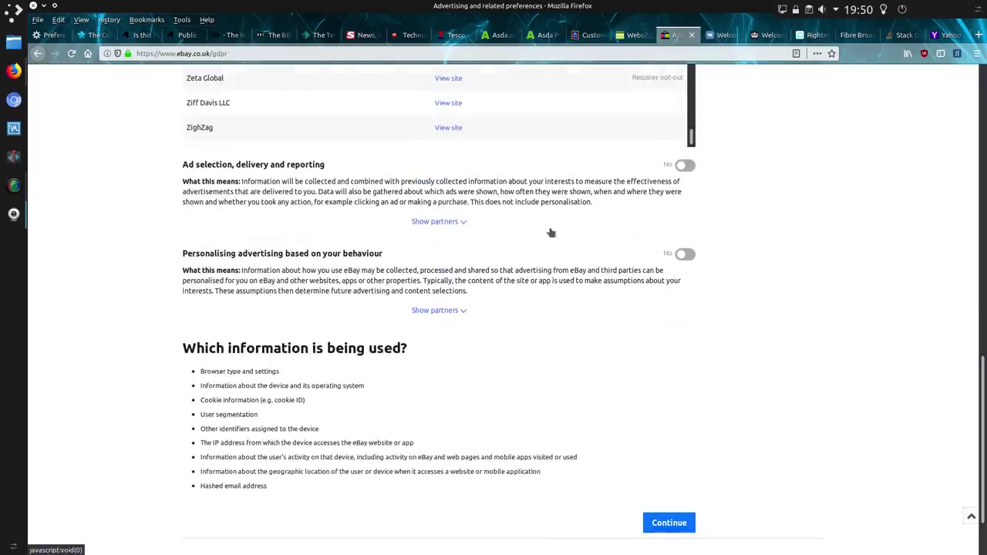
# Step: Show the ad selection and personalised advertising partners, scrolling the last list to Ziff Davis LLC
pyautogui.click(438, 221)
pyautogui.scroll(-3, 508, 186)
pyautogui.click(692, 155)
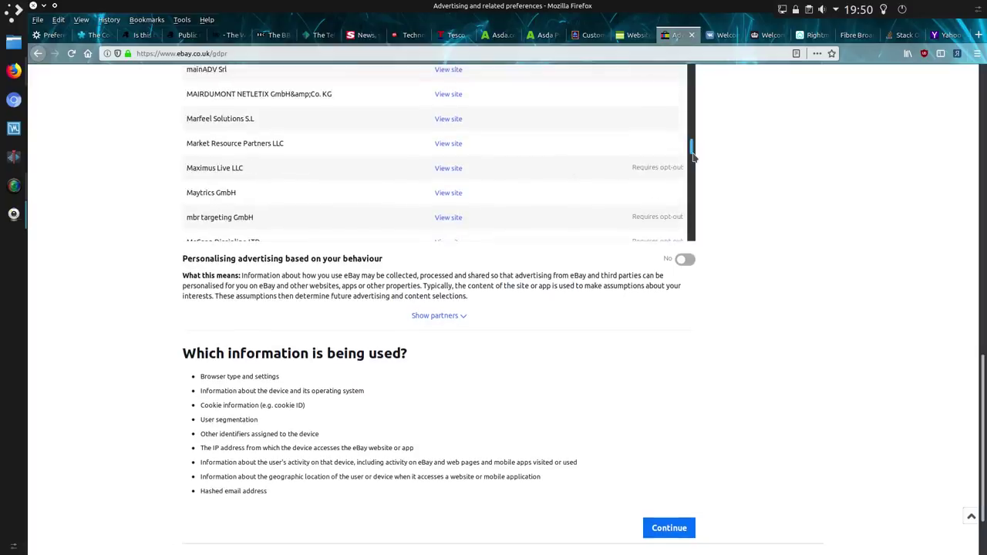
pyautogui.moveTo(692, 157); pyautogui.dragTo(696, 242)
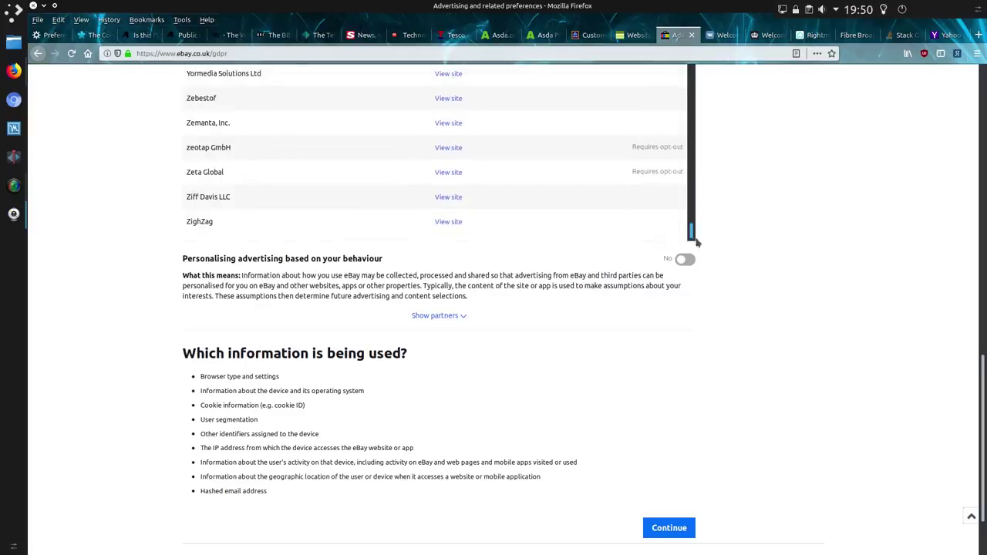
pyautogui.click(436, 316)
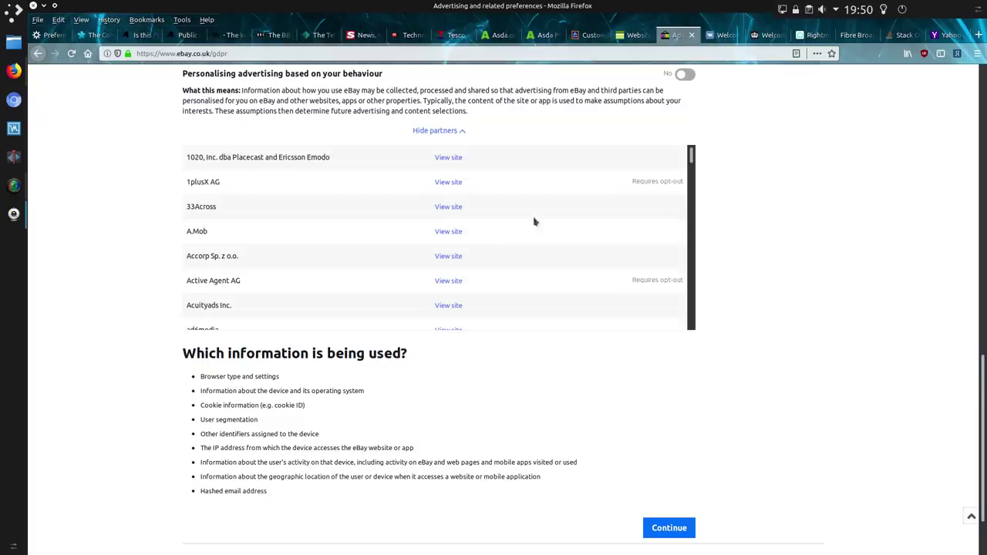
pyautogui.moveTo(694, 160); pyautogui.dragTo(702, 331)
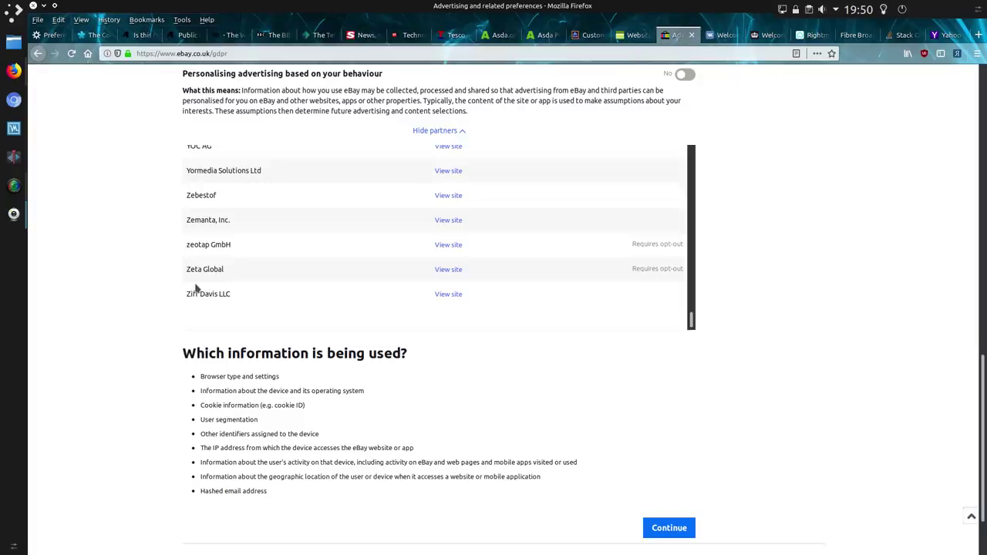
# Step: Switch to VK, open its Cookies Policy from the consent notice, and read it back to the top
pyautogui.click(721, 34)
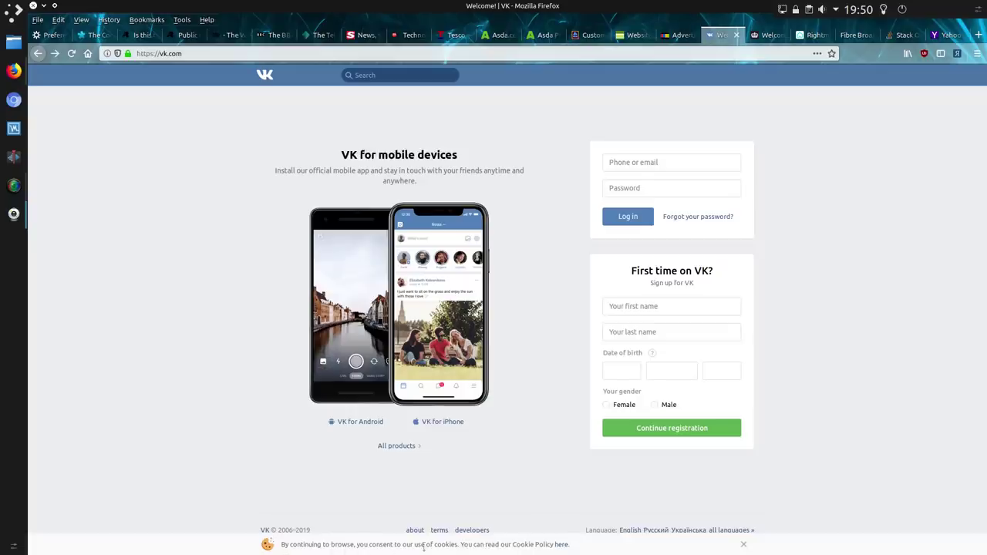
pyautogui.click(561, 545)
pyautogui.scroll(-15, 529, 324)
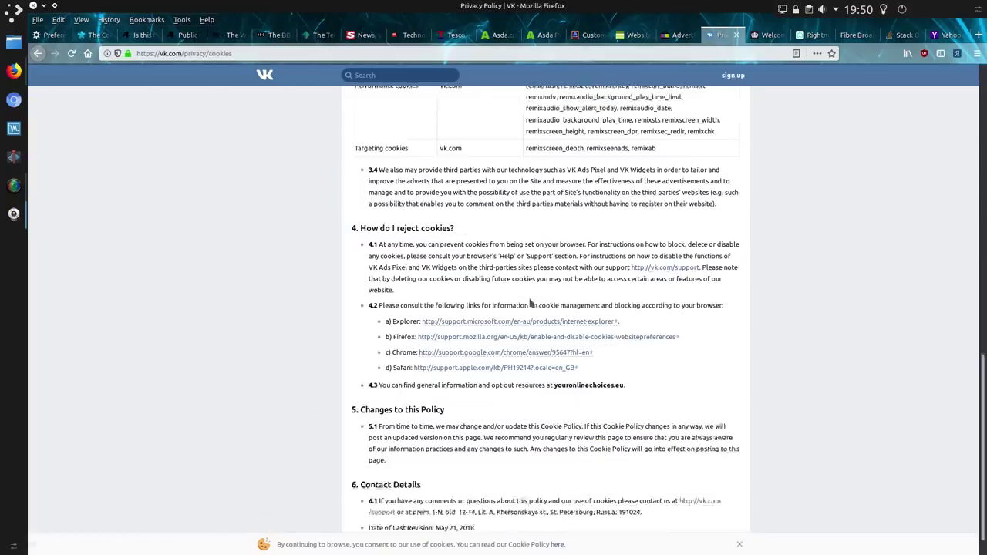
pyautogui.scroll(-1, 531, 304)
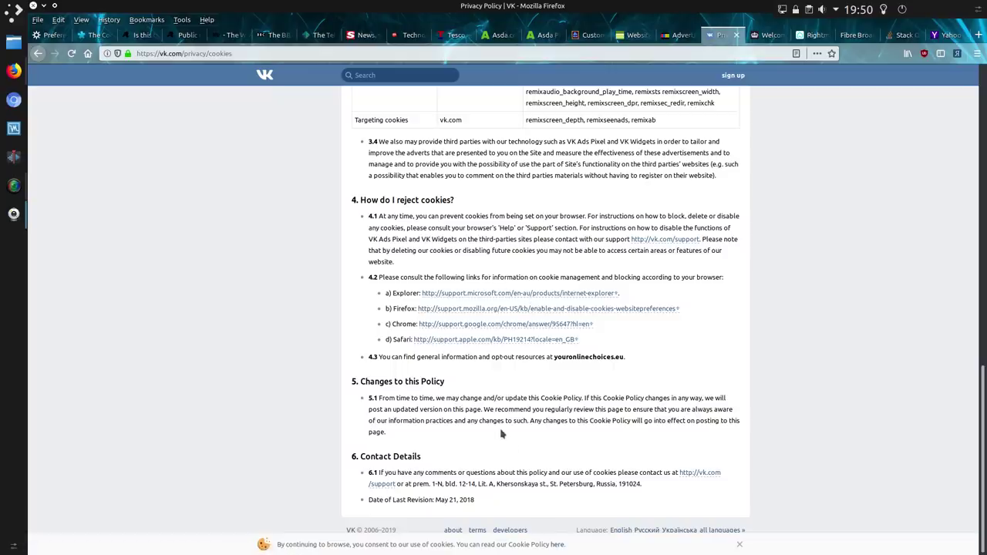
pyautogui.scroll(10, 494, 422)
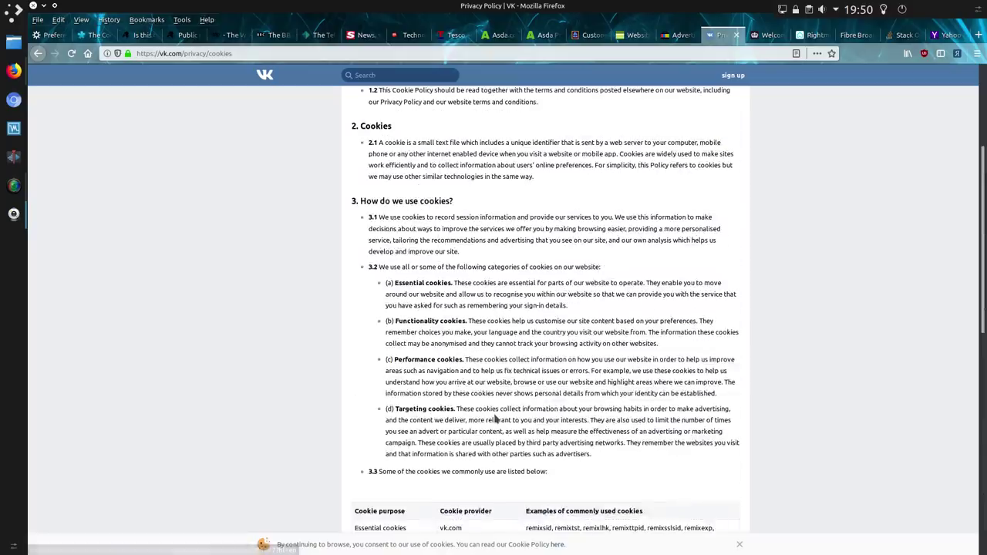
pyautogui.scroll(-5, 496, 419)
pyautogui.scroll(10, 484, 409)
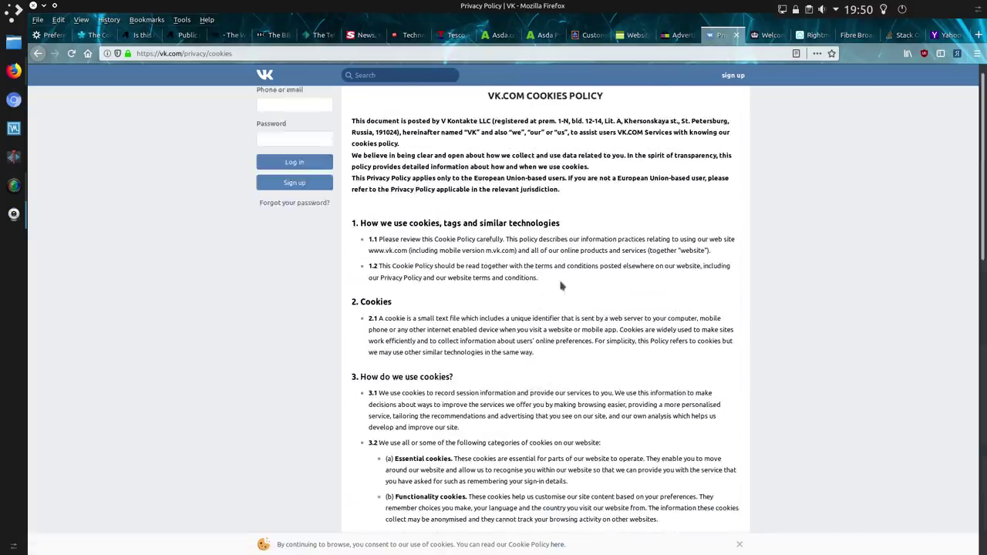
# Step: Switch to GOV.UK, open its cookies help page, and scroll through it and back up
pyautogui.click(759, 37)
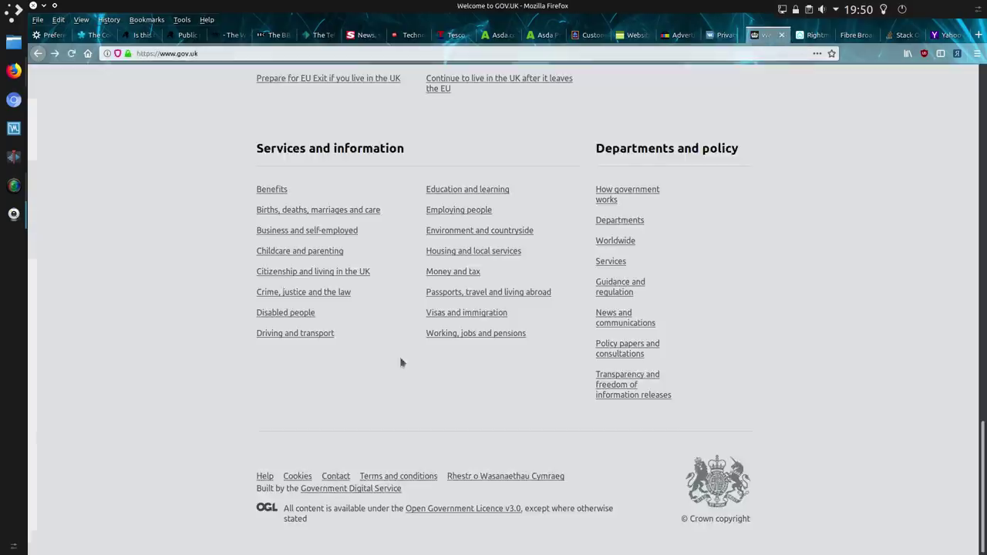
pyautogui.scroll(10, 405, 357)
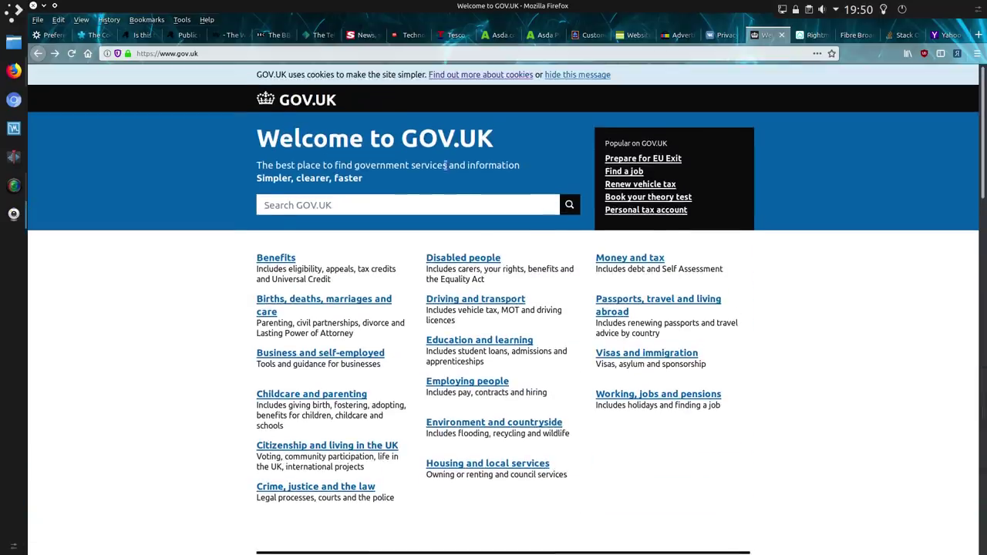
pyautogui.click(458, 74)
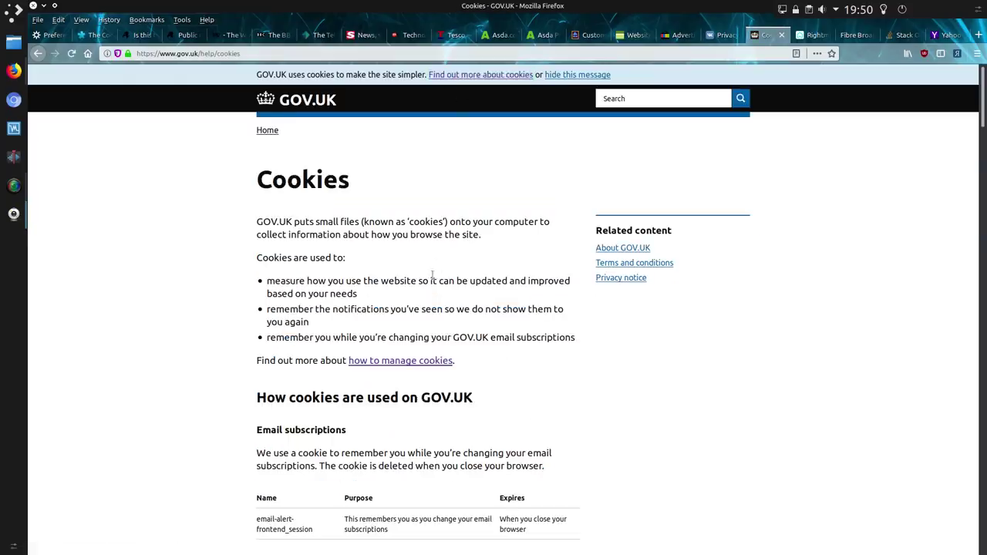
pyautogui.scroll(-5, 452, 278)
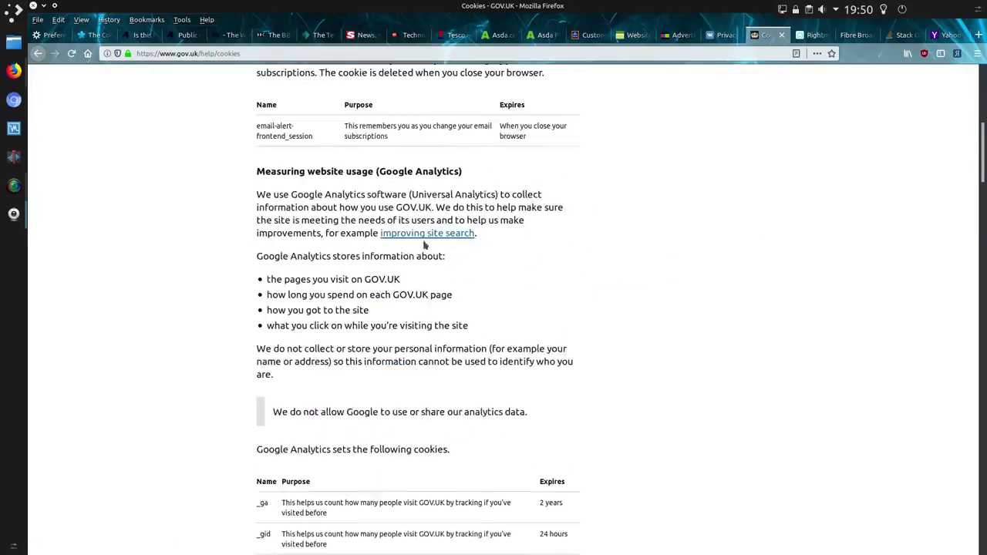
pyautogui.scroll(-3, 425, 245)
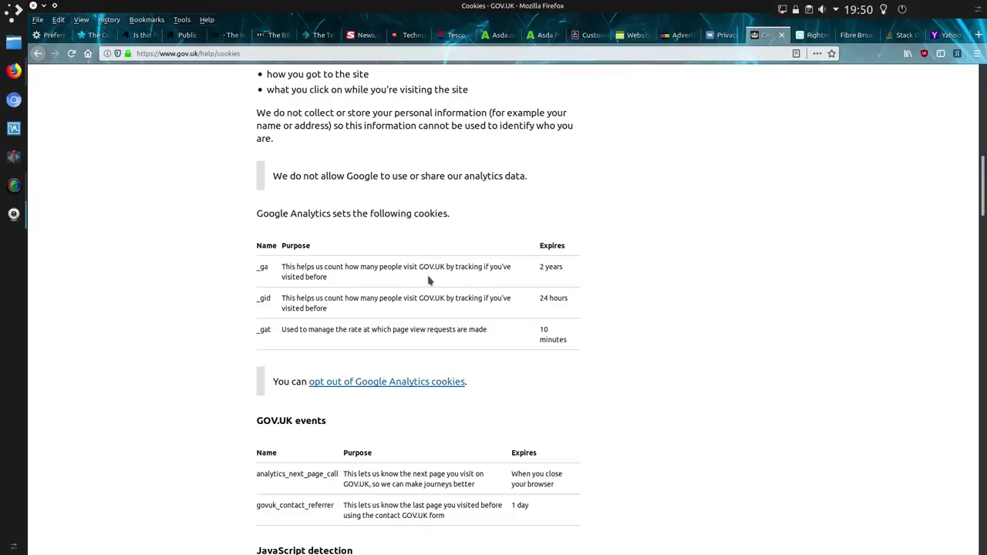
pyautogui.scroll(-10, 432, 282)
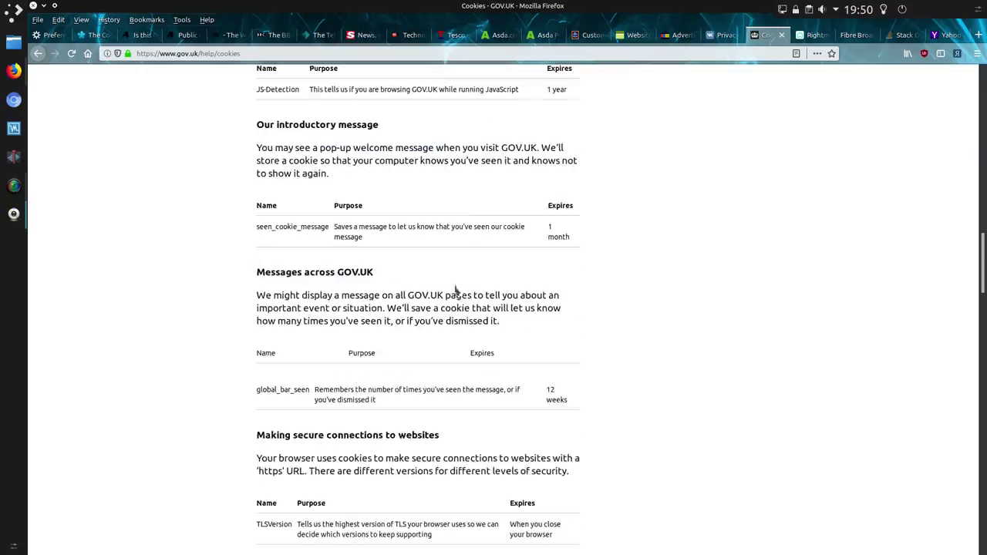
pyautogui.scroll(-10, 456, 291)
pyautogui.scroll(-4, 456, 292)
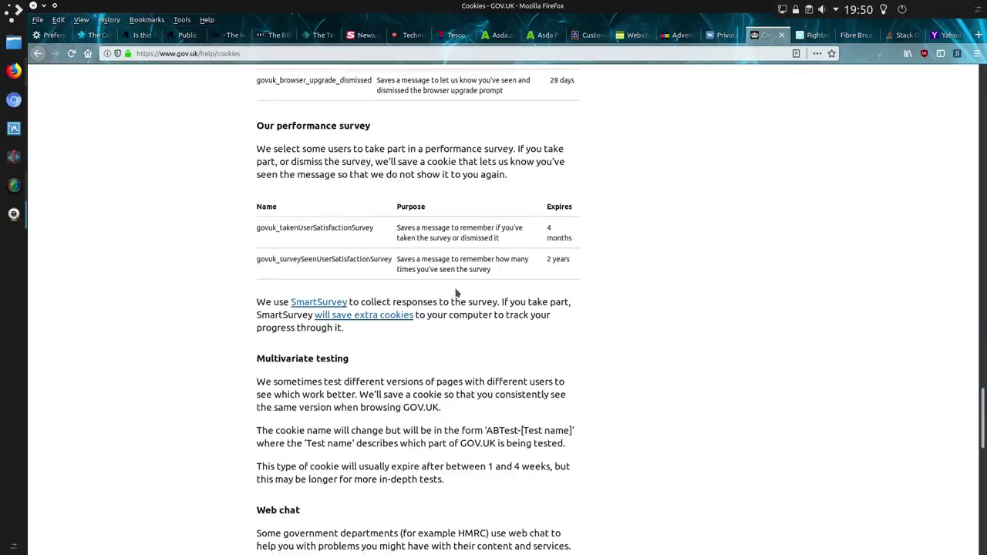
pyautogui.scroll(-3, 455, 292)
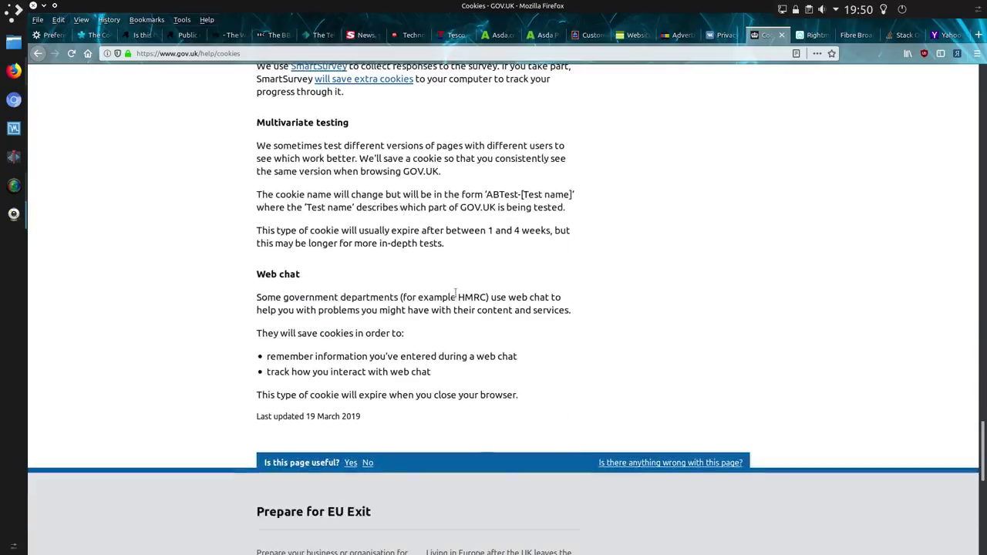
pyautogui.scroll(3, 452, 301)
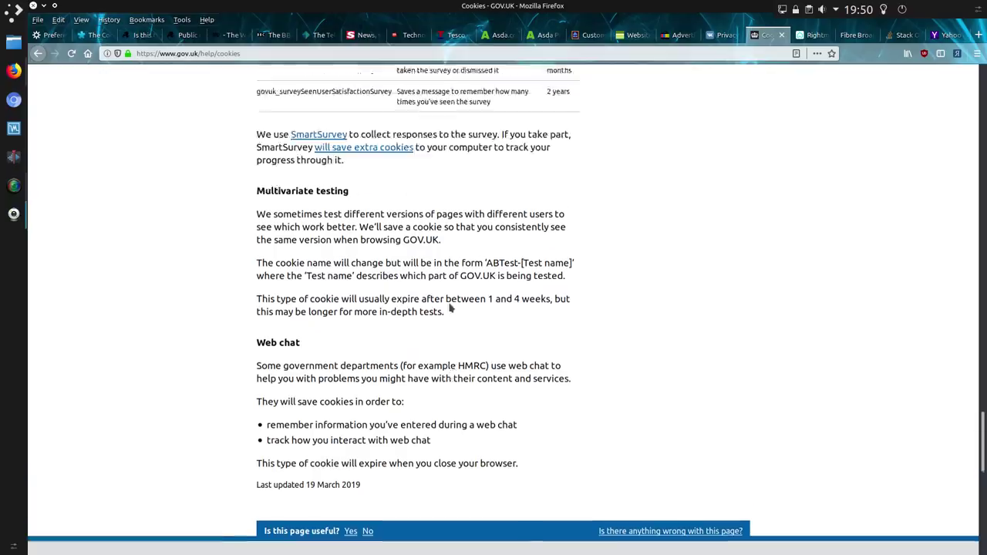
pyautogui.scroll(2, 450, 302)
pyautogui.scroll(2, 451, 305)
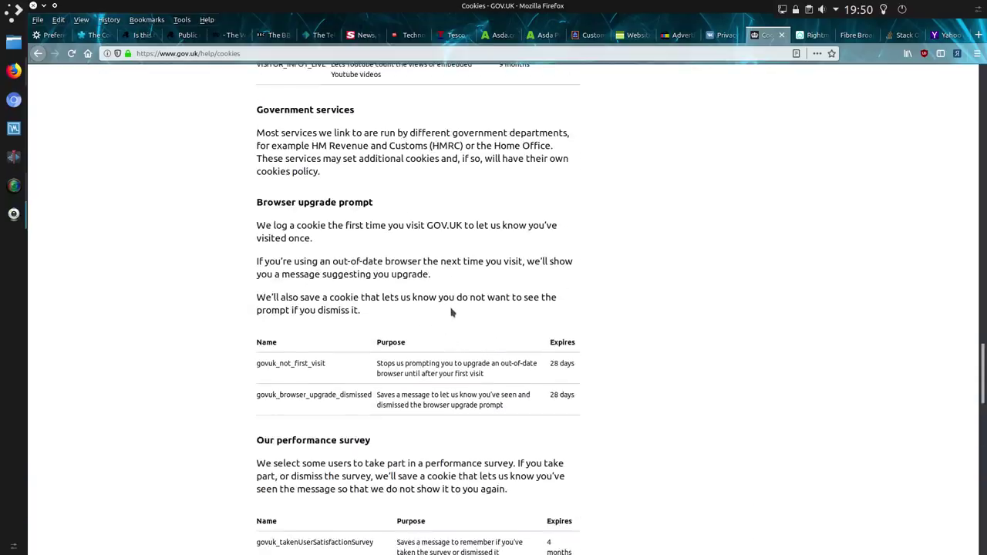
pyautogui.scroll(15, 453, 314)
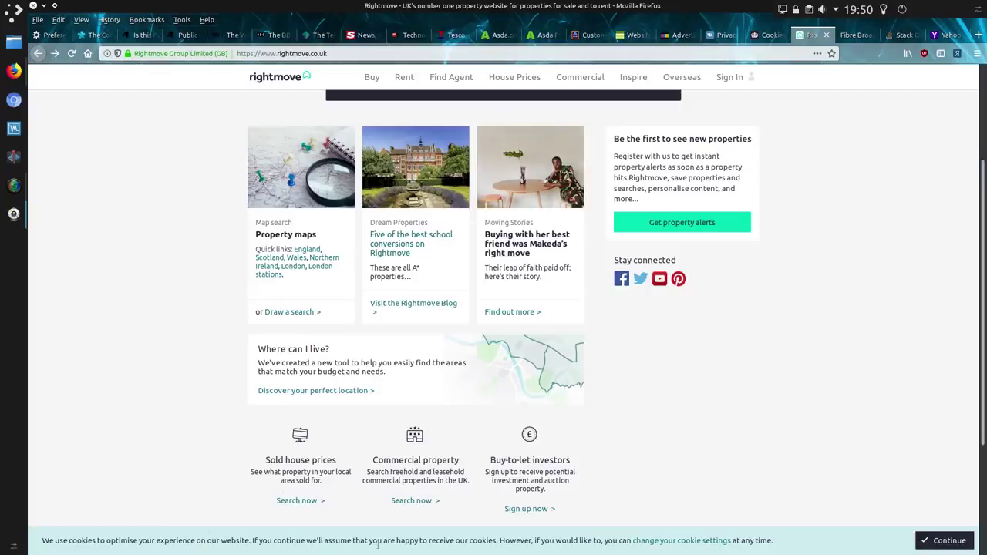
# Step: Open Rightmove's cookie settings page, read through its cookie categories, then switch to the BT tab
pyautogui.click(668, 543)
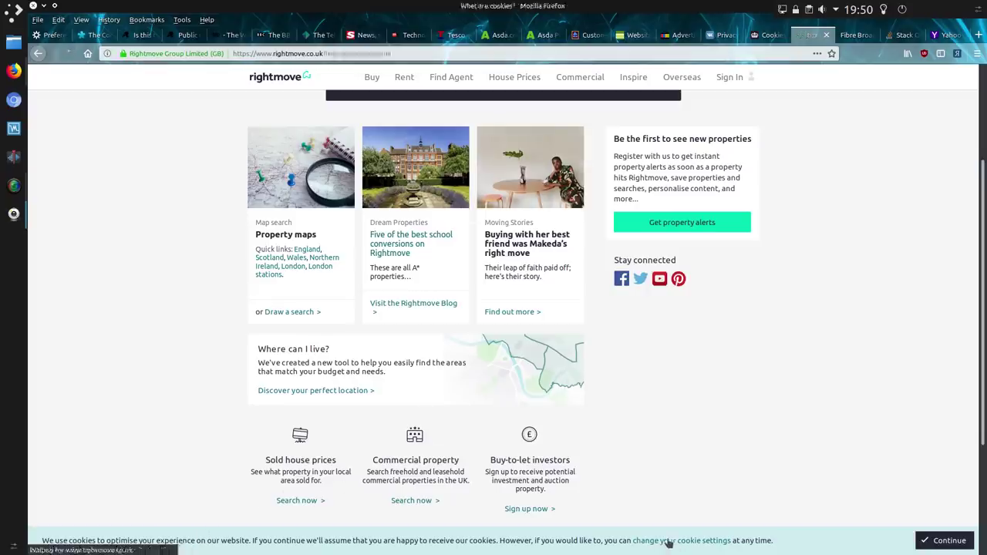
pyautogui.scroll(-3, 539, 447)
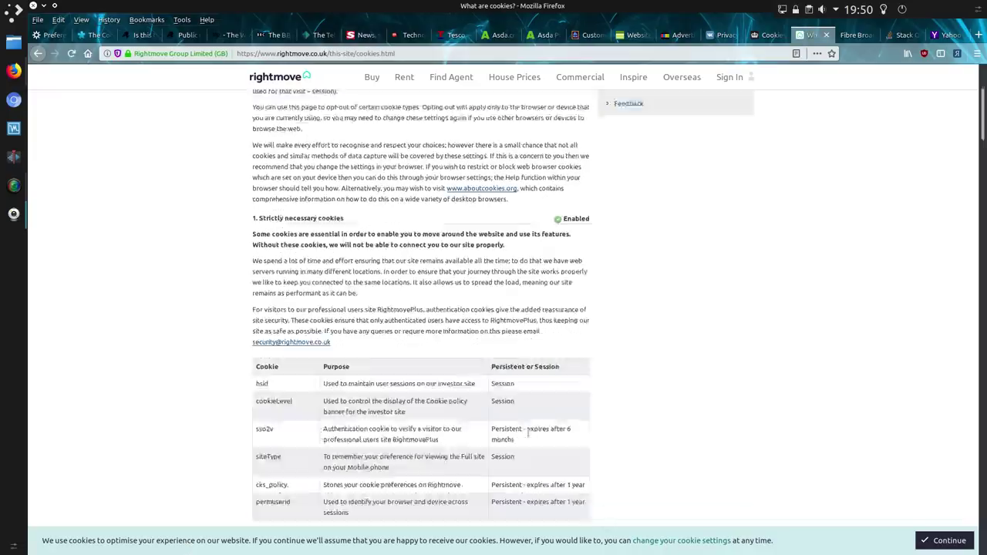
pyautogui.scroll(-3, 528, 434)
pyautogui.scroll(3, 529, 406)
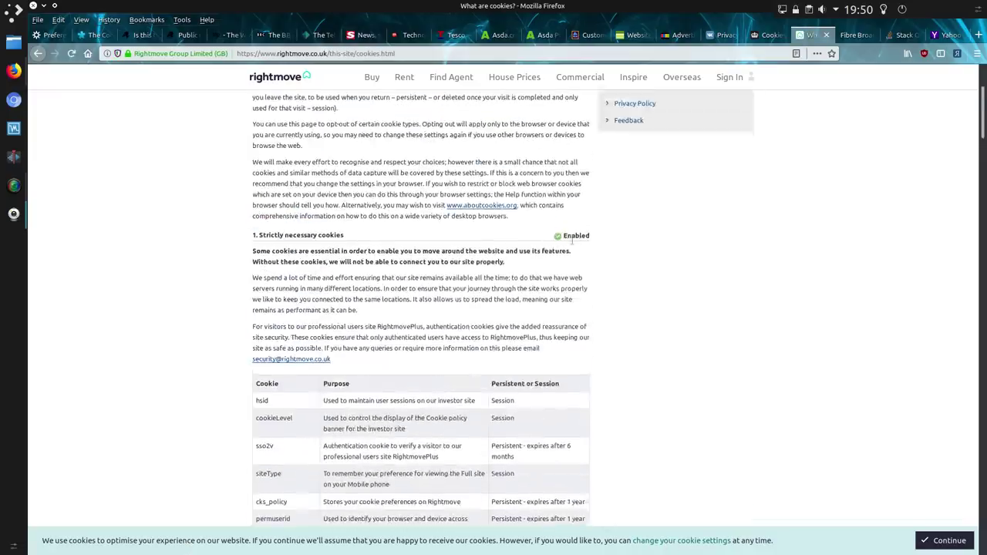
pyautogui.scroll(-10, 574, 362)
pyautogui.scroll(4, 559, 393)
pyautogui.scroll(-4, 551, 416)
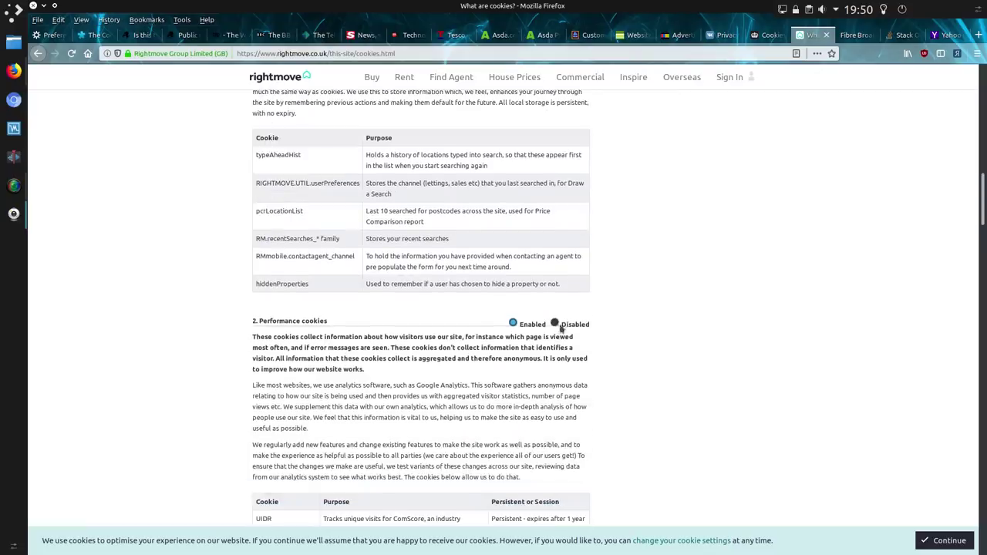
pyautogui.scroll(-8, 577, 359)
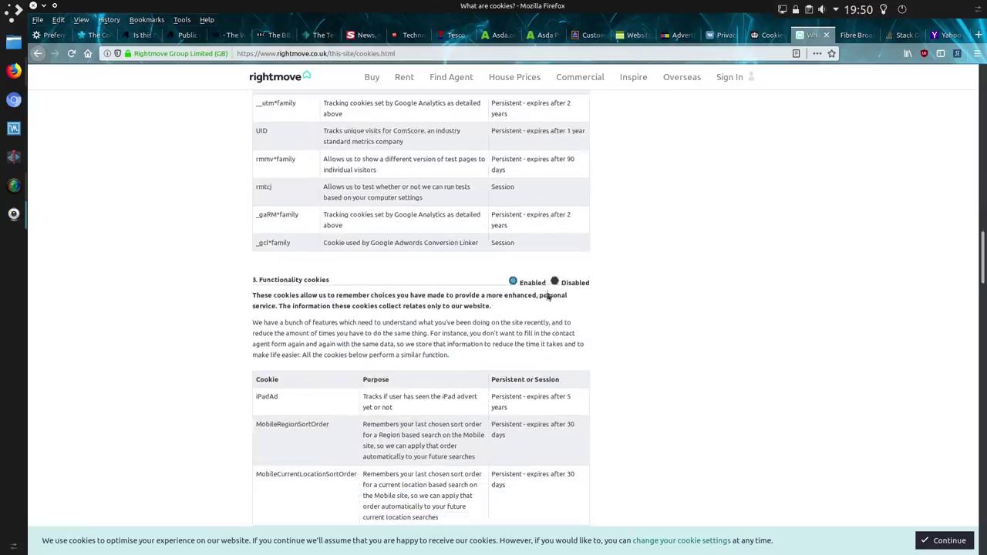
pyautogui.scroll(-10, 554, 317)
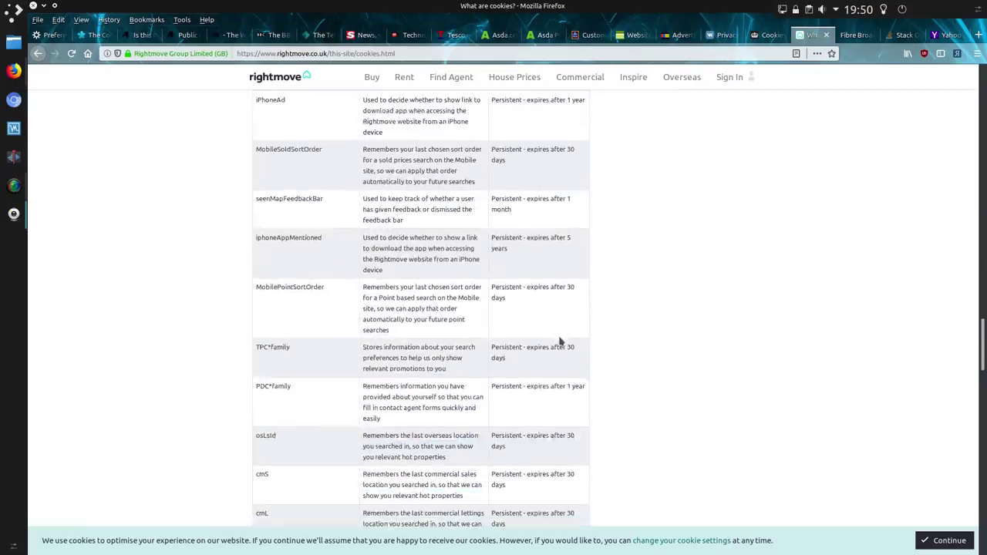
pyautogui.scroll(-4, 561, 344)
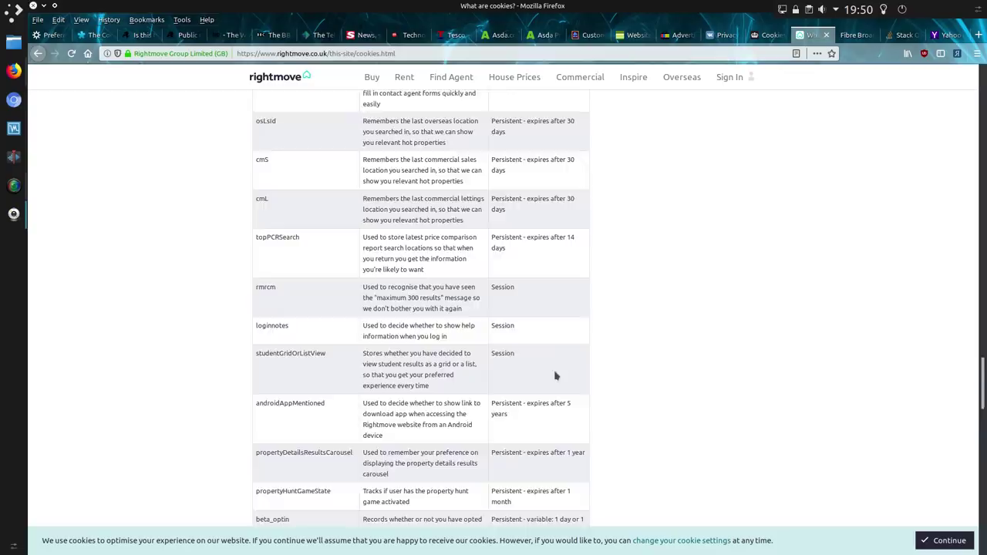
pyautogui.scroll(-8, 540, 357)
pyautogui.scroll(-6, 543, 356)
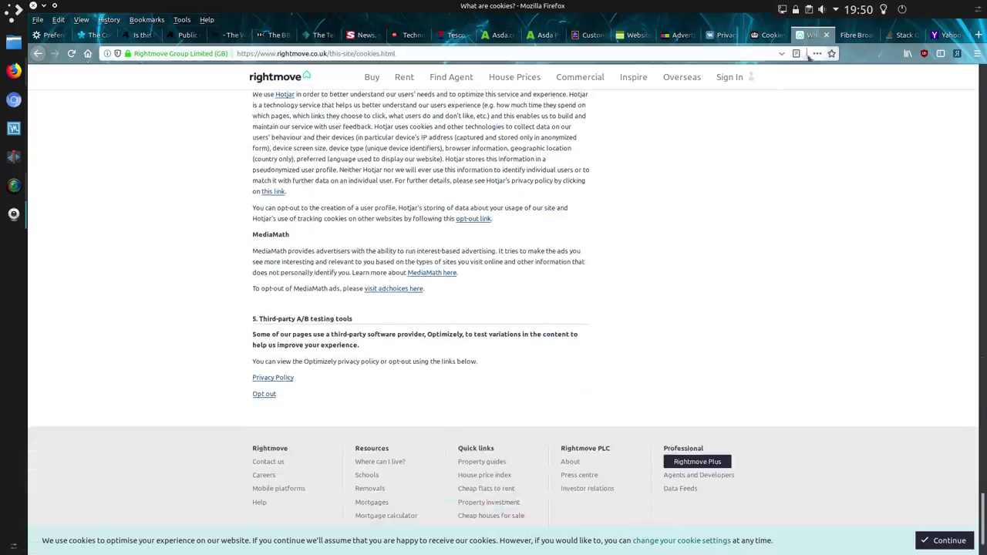
pyautogui.click(855, 34)
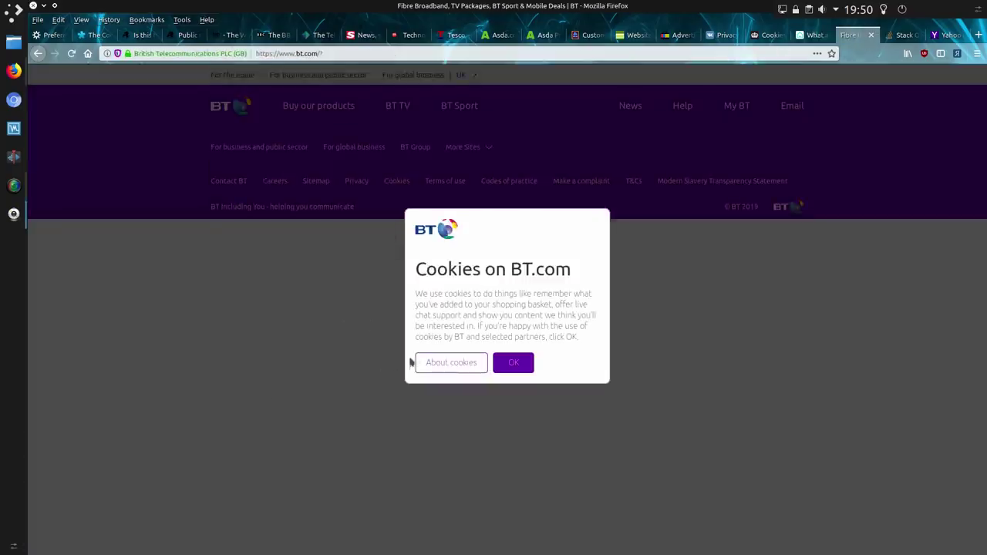
# Step: Set BT's functional and targeting cookies to No, confirm with OK, then switch to Yahoo
pyautogui.click(443, 364)
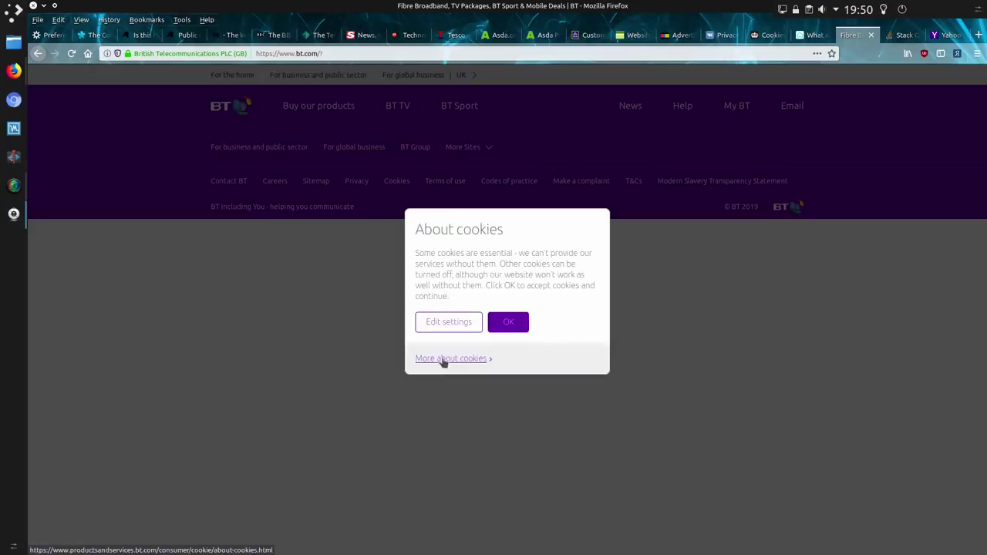
pyautogui.click(450, 329)
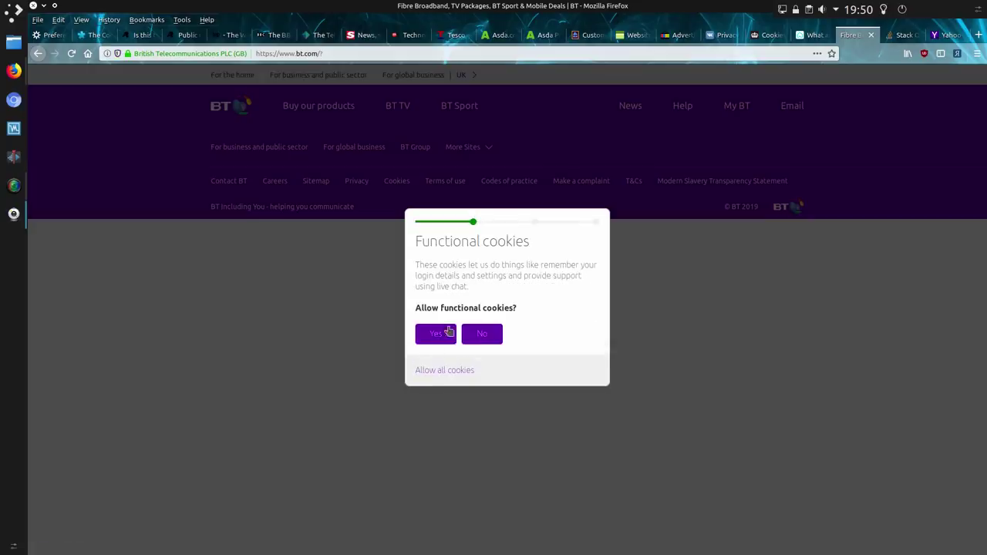
pyautogui.click(483, 337)
pyautogui.click(483, 345)
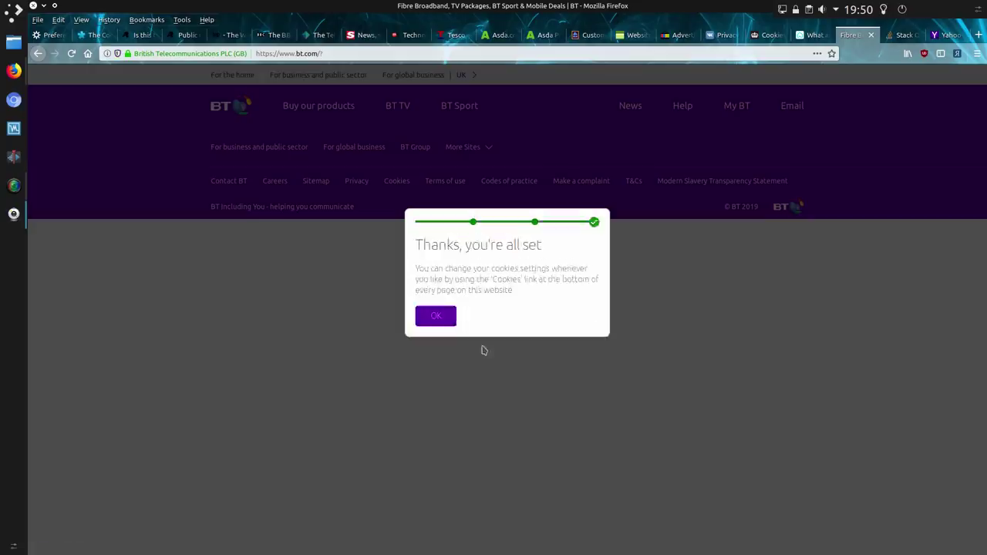
pyautogui.click(441, 317)
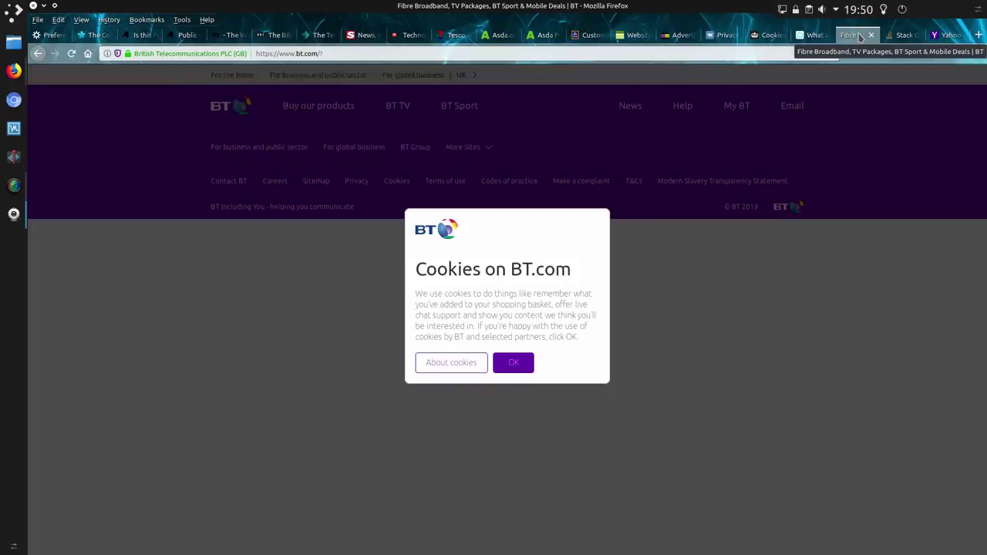
pyautogui.hotkey('ctrl', 'Tab')
pyautogui.hotkey('ctrl', 'Tab')
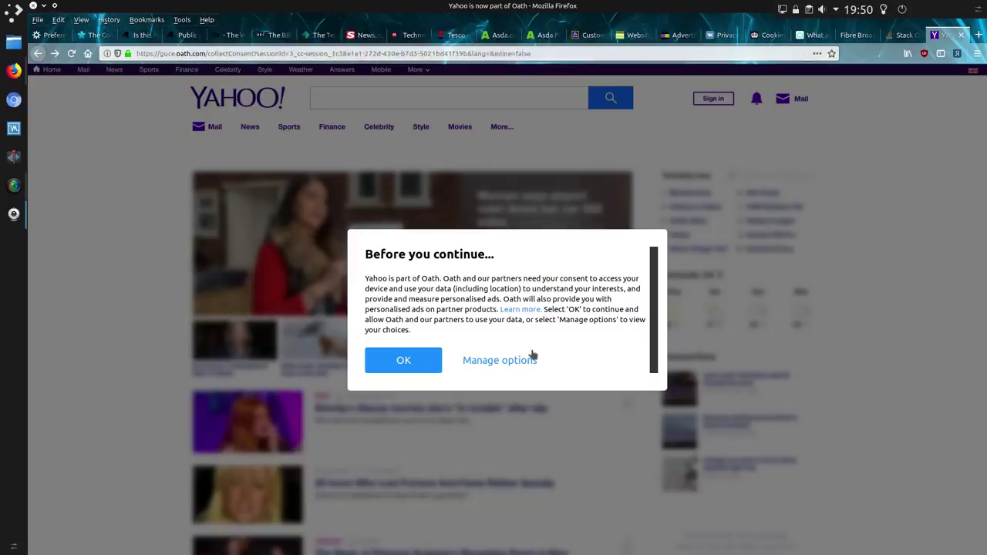
# Step: Follow Yahoo's Manage options to its partner settings, then read the Oath privacy centre policy
pyautogui.click(508, 363)
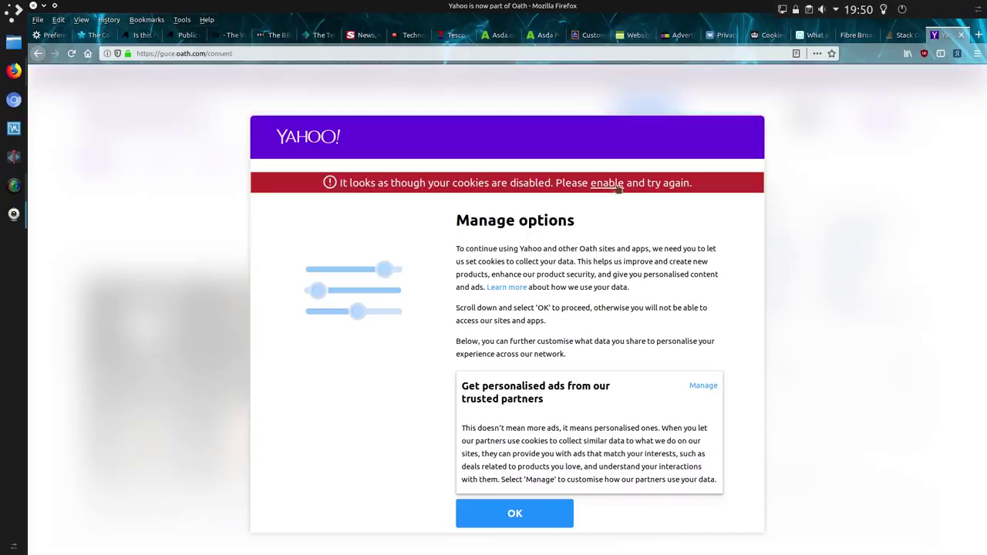
pyautogui.click(704, 388)
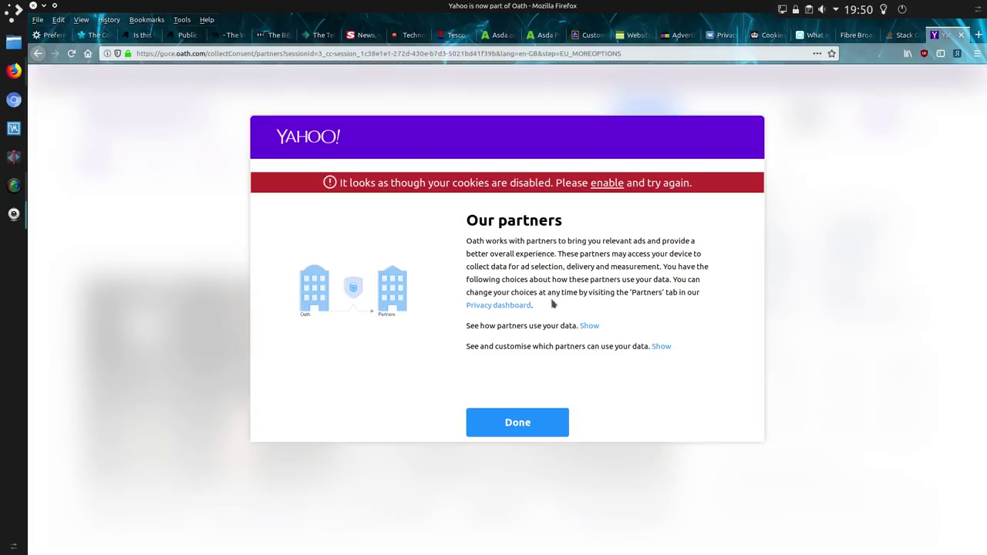
pyautogui.click(497, 306)
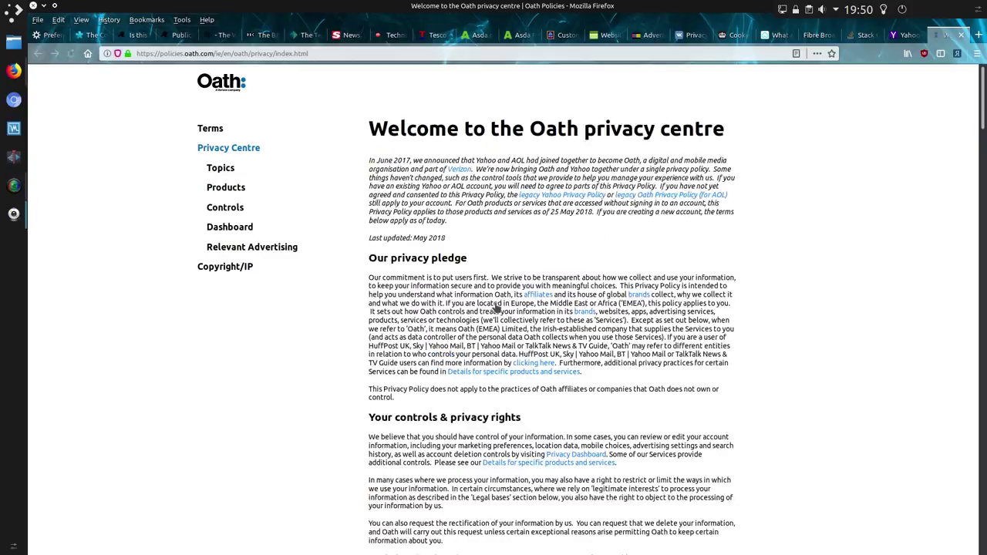
pyautogui.scroll(-10, 502, 316)
pyautogui.scroll(-20, 507, 340)
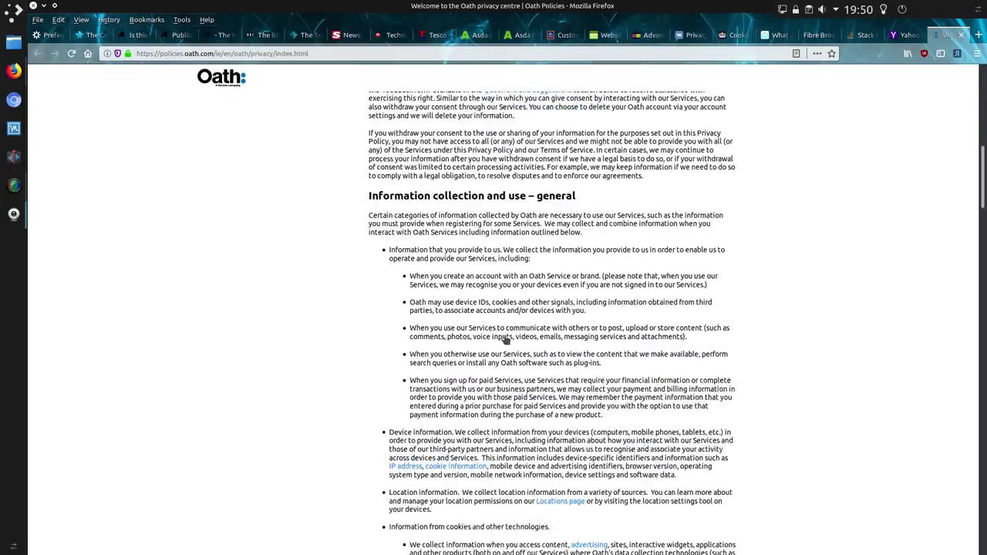
pyautogui.scroll(-20, 509, 349)
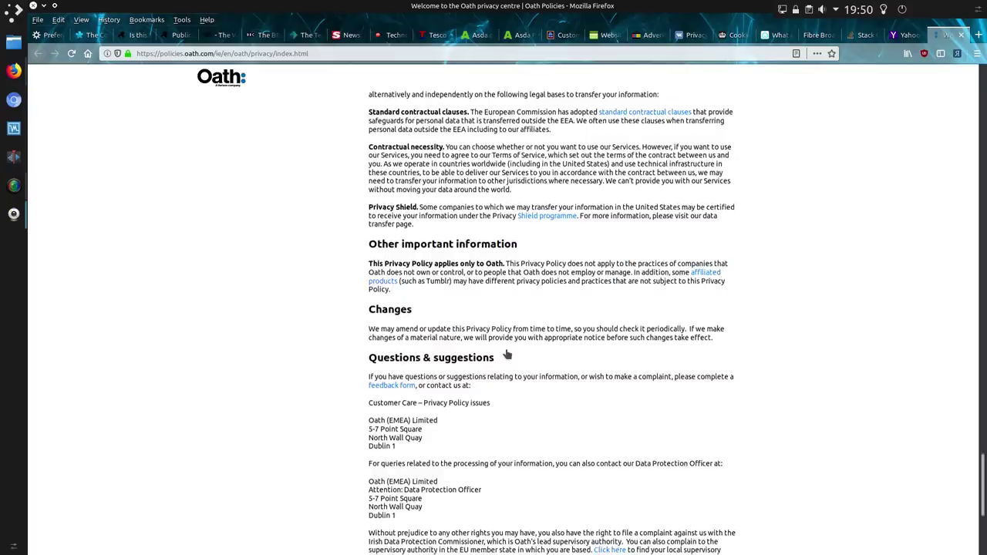
pyautogui.scroll(-5, 505, 354)
# Step: On ZDNet, open Manage Settings, dismiss the browser-settings warning, and view partner opt-outs like Adobe and eXelate
pyautogui.click(394, 35)
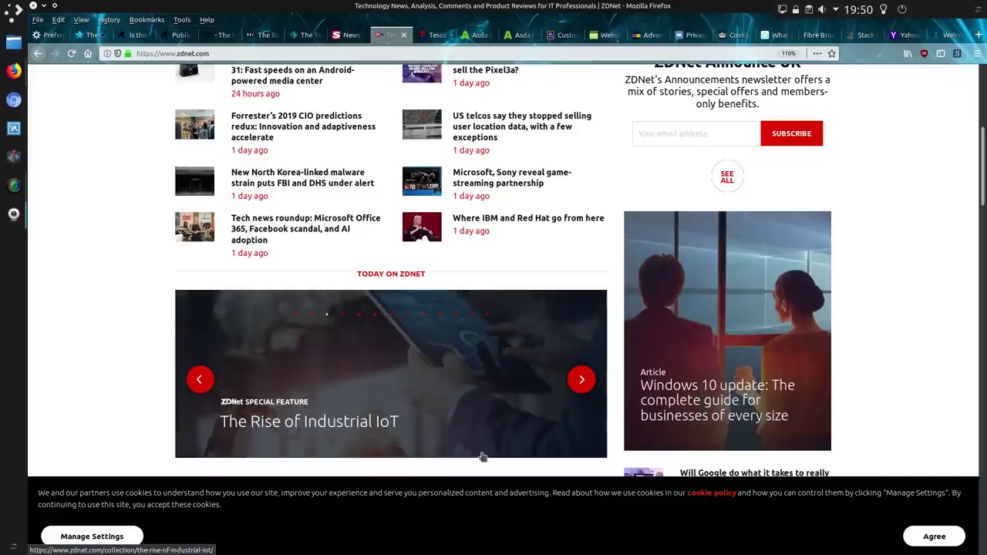
pyautogui.scroll(-7, 482, 455)
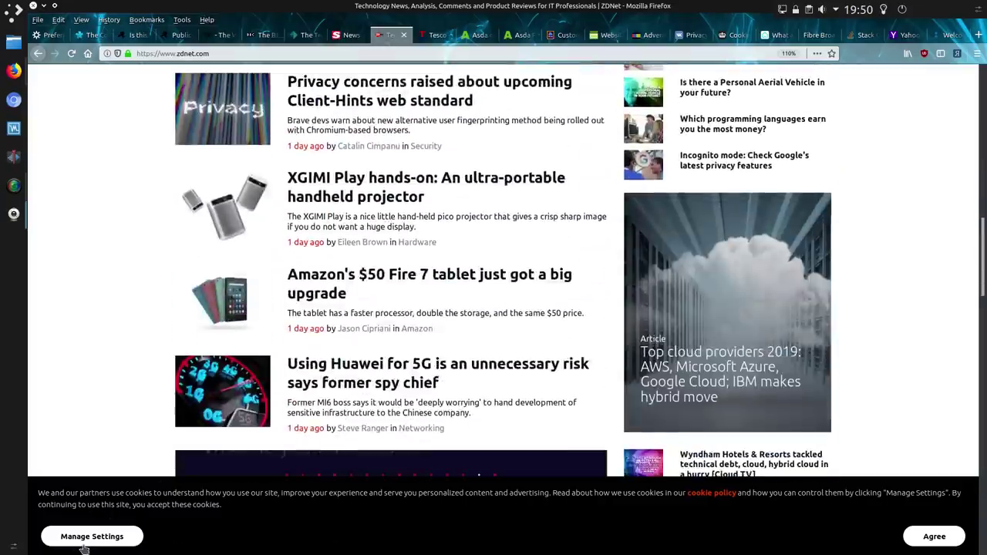
pyautogui.click(84, 540)
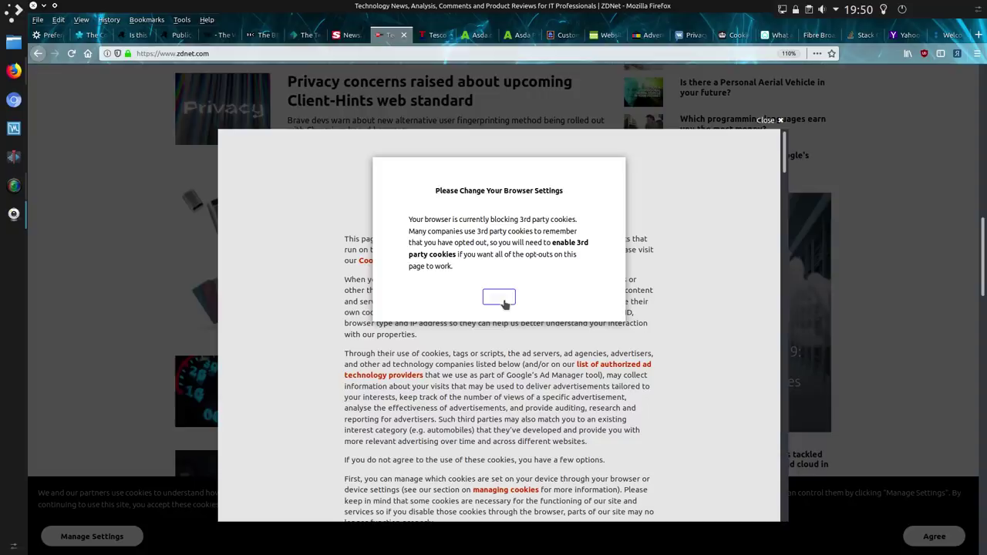
pyautogui.click(500, 298)
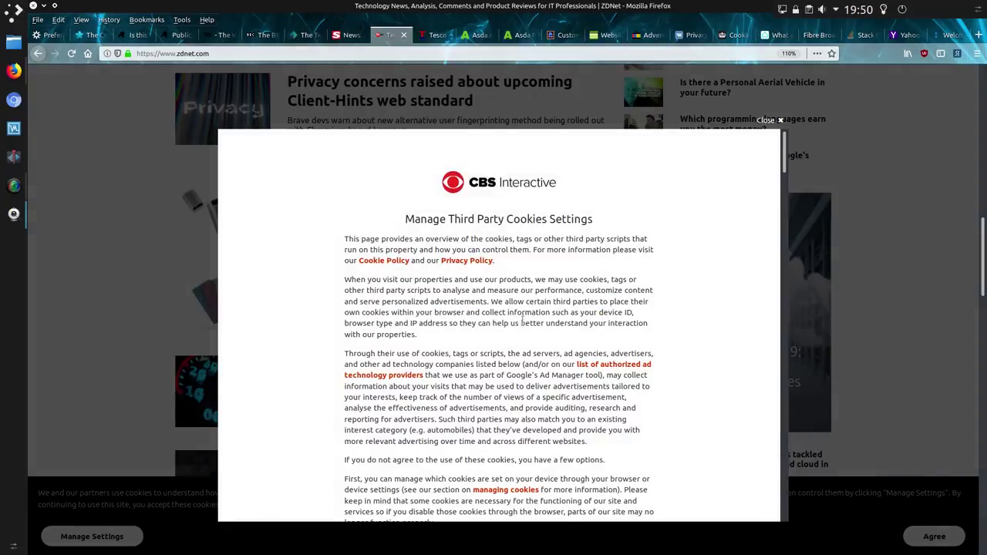
pyautogui.scroll(-5, 525, 309)
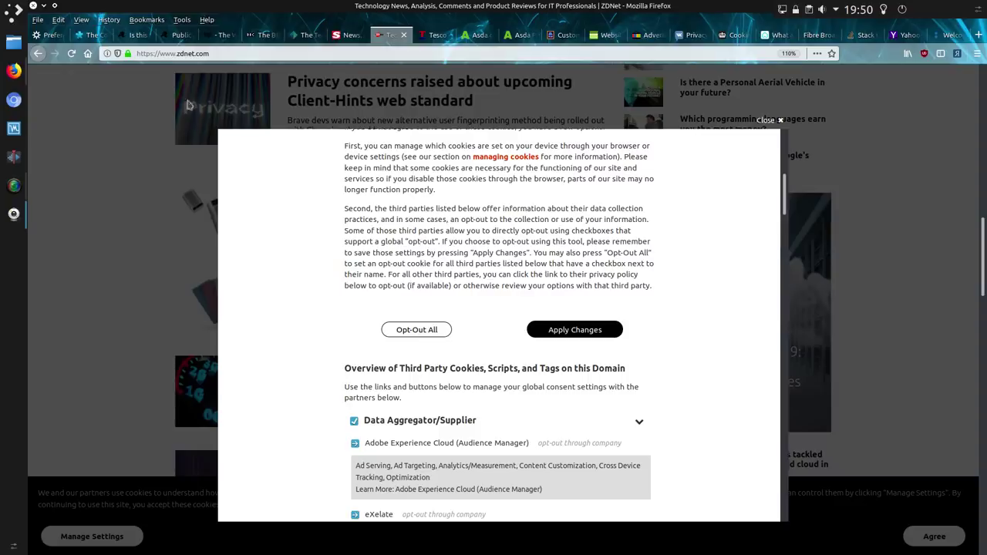
pyautogui.click(91, 35)
pyautogui.scroll(3, 222, 430)
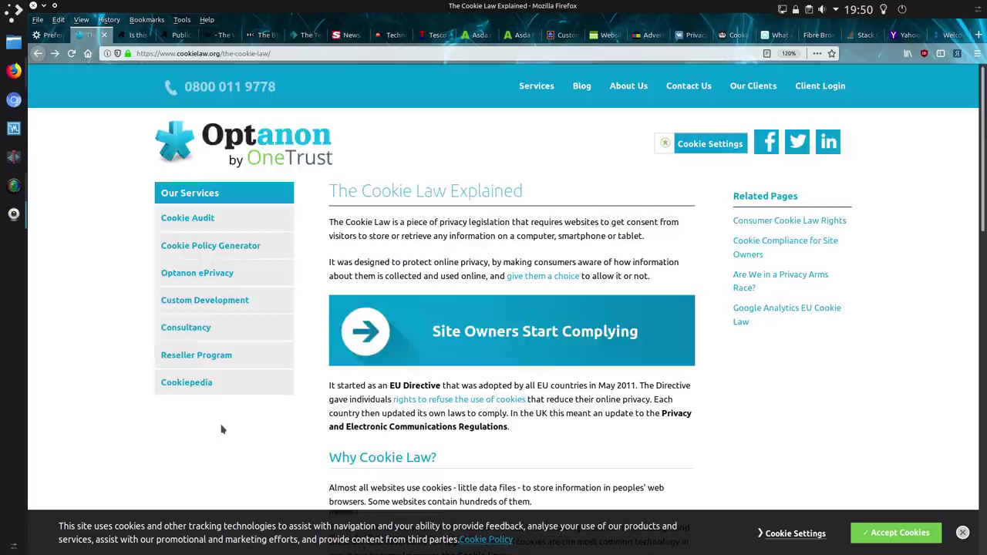